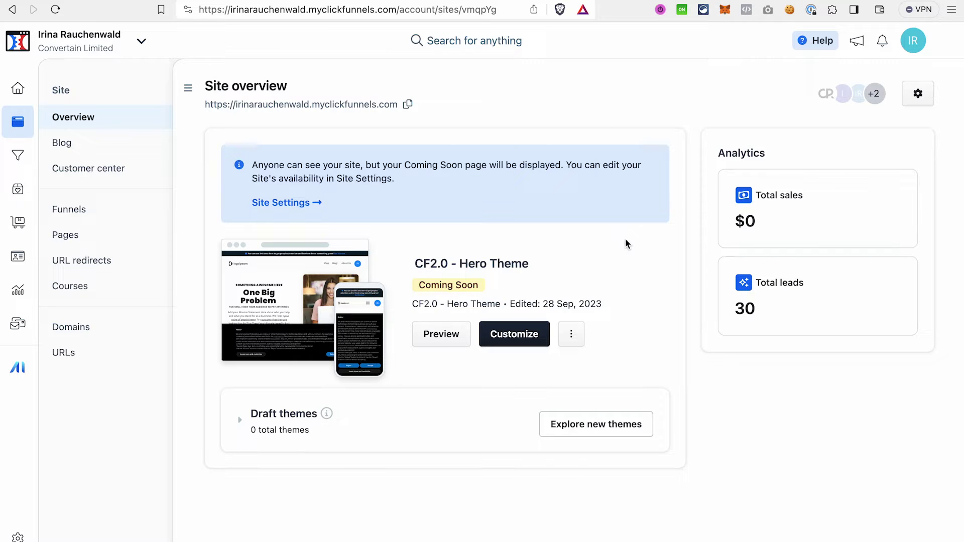
# - Open the Theme Marketplace to browse other site themes such as LaunchBoss, Creator and Fitness
pyautogui.click(607, 427)
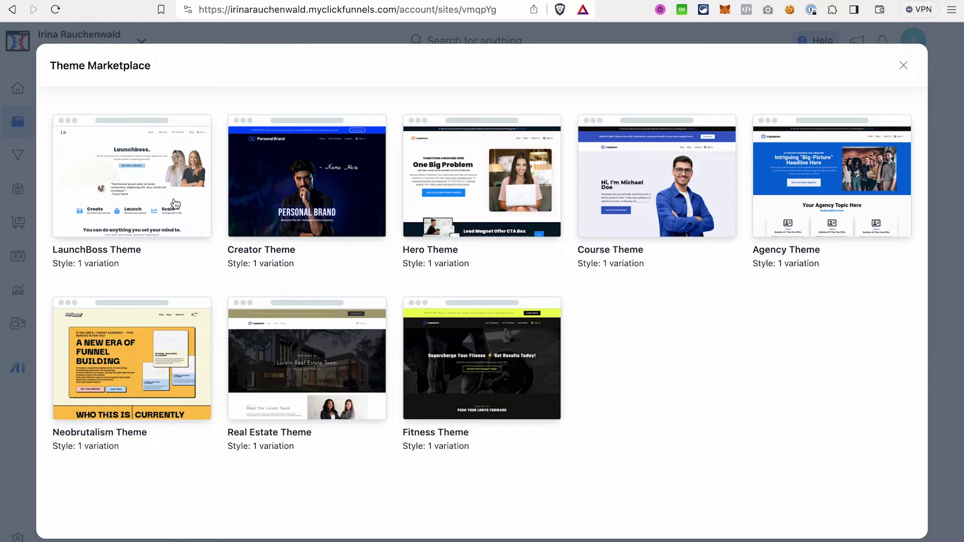
pyautogui.click(130, 170)
pyautogui.click(176, 273)
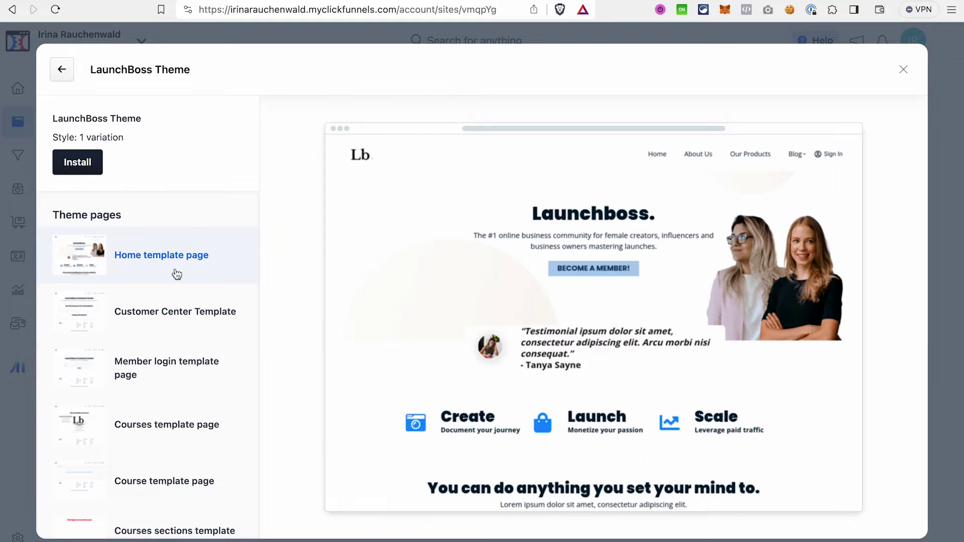
pyautogui.click(163, 315)
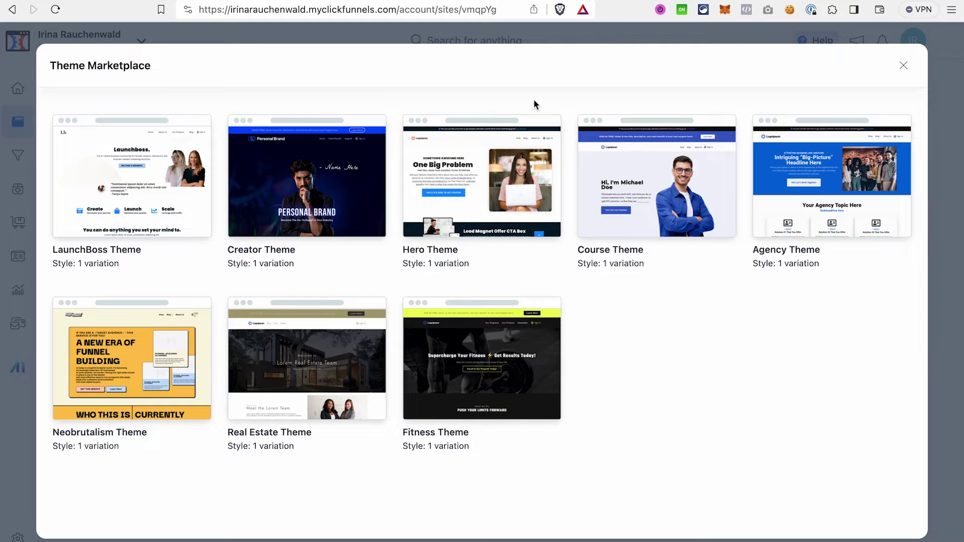
pyautogui.click(902, 65)
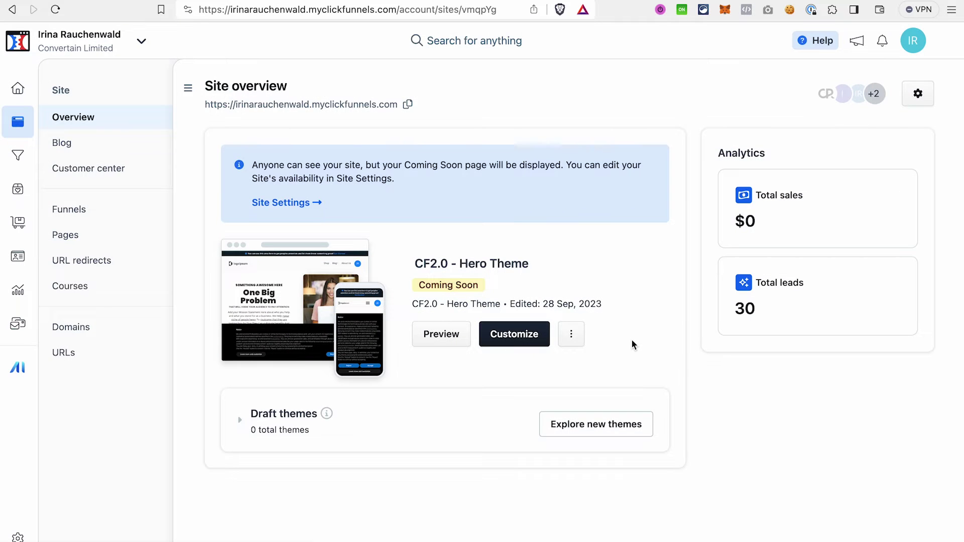
# - Start customizing the CF2.0 - Hero Theme site on its Example Home template
pyautogui.click(508, 339)
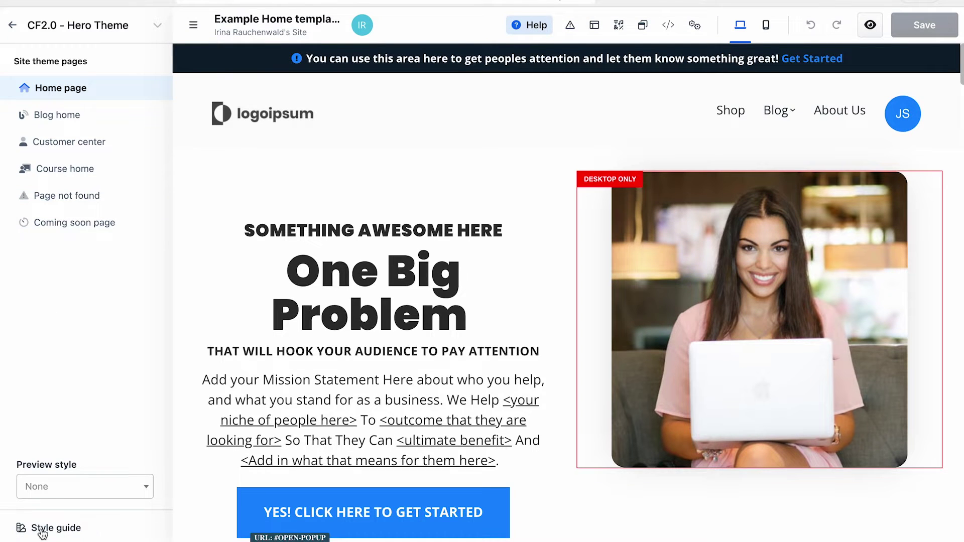
# - Scroll through the FunnelHub style guide's fonts, colours, shadows, borders and buttons, then open its font settings
pyautogui.click(55, 528)
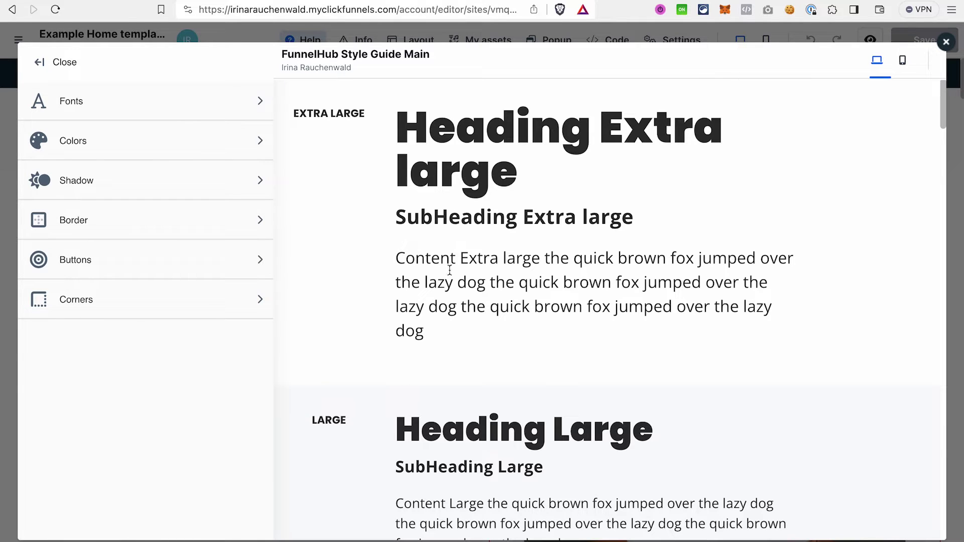
pyautogui.scroll(-20, 442, 309)
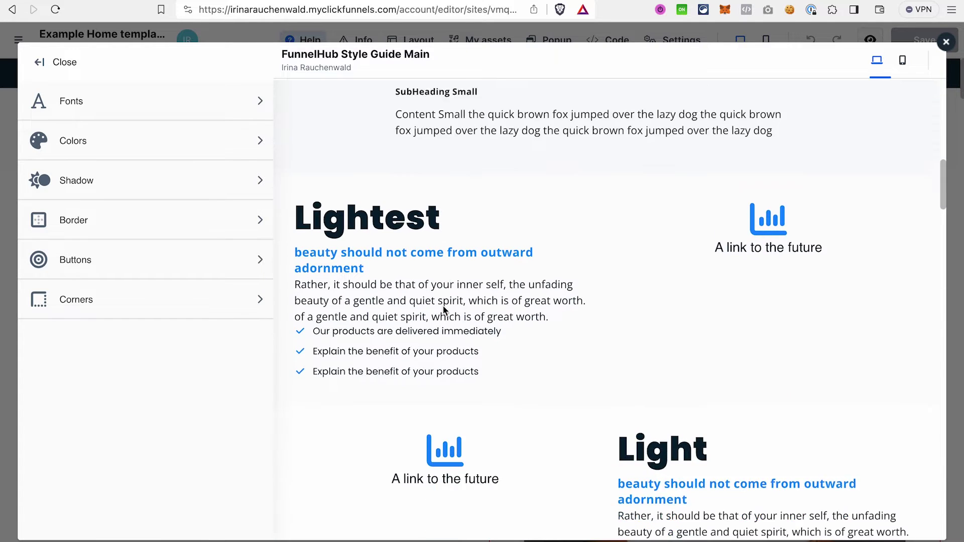
pyautogui.scroll(-15, 443, 307)
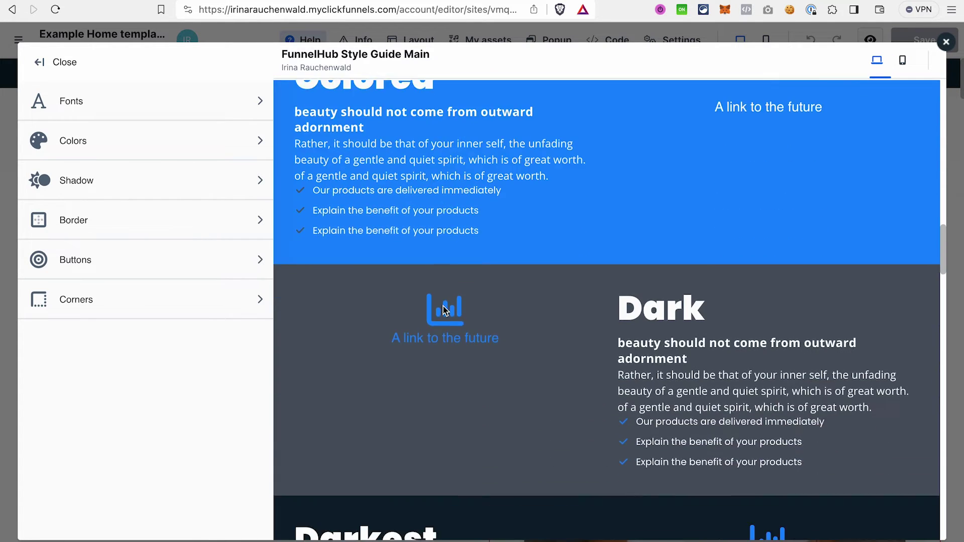
pyautogui.scroll(-15, 444, 309)
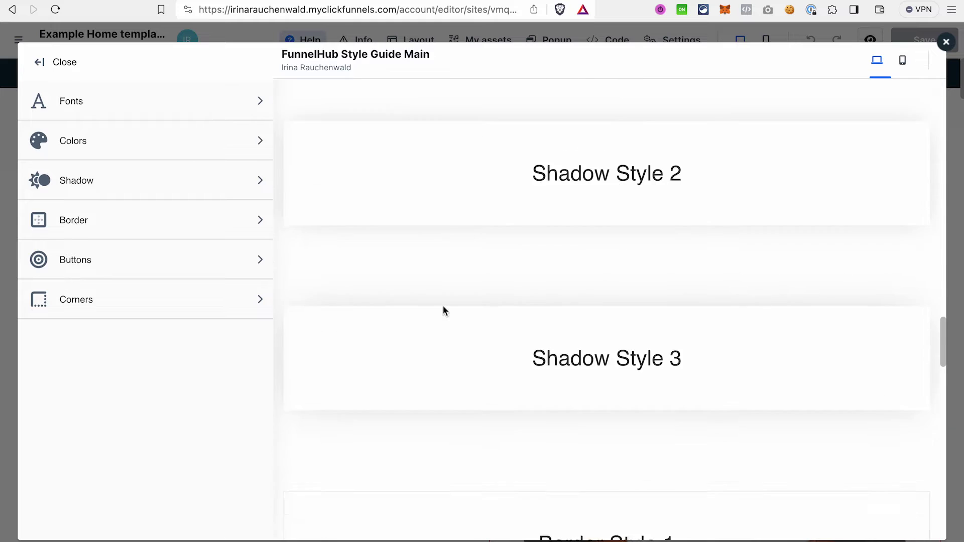
pyautogui.scroll(-8, 443, 310)
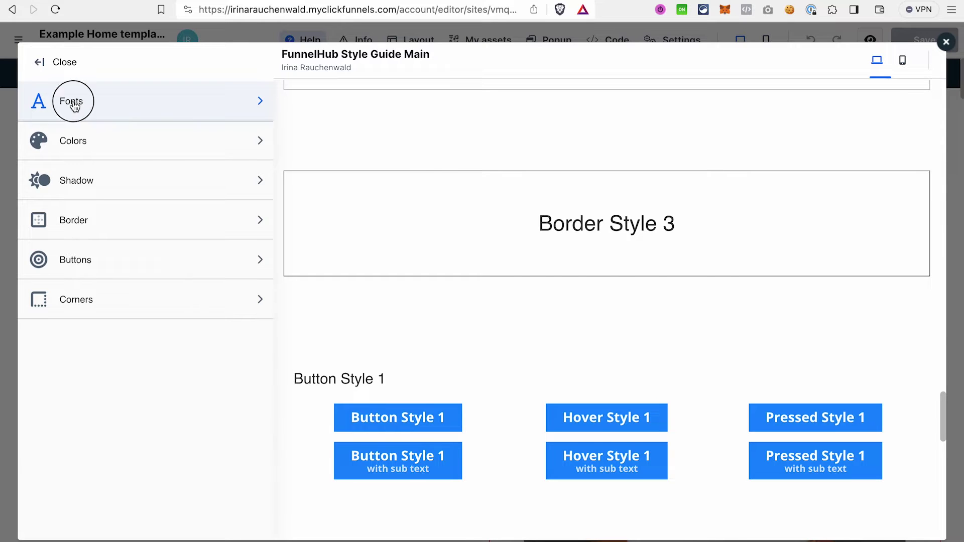
pyautogui.click(74, 105)
# - Change the style guide's base font size from 24 px to 18 px and close the style guide
pyautogui.doubleClick(221, 95)
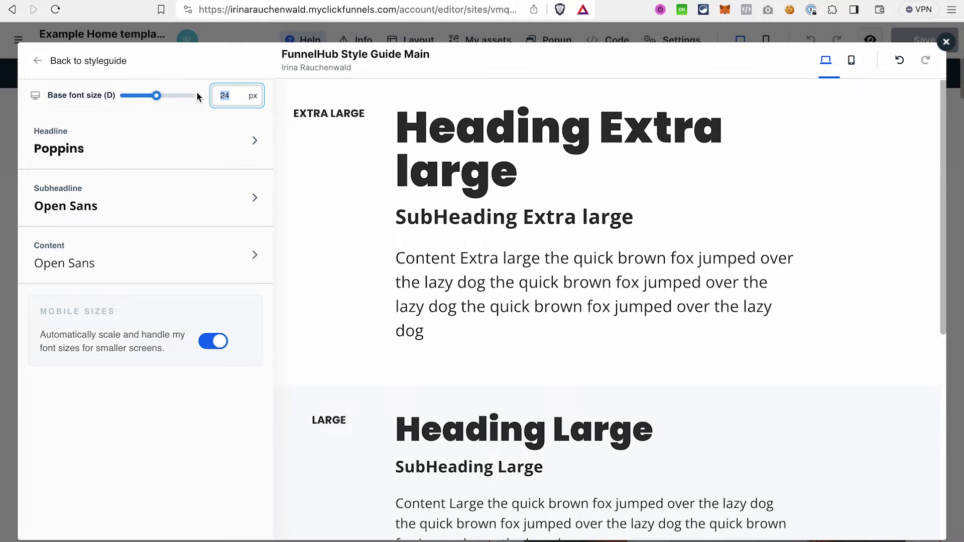
pyautogui.write('18')
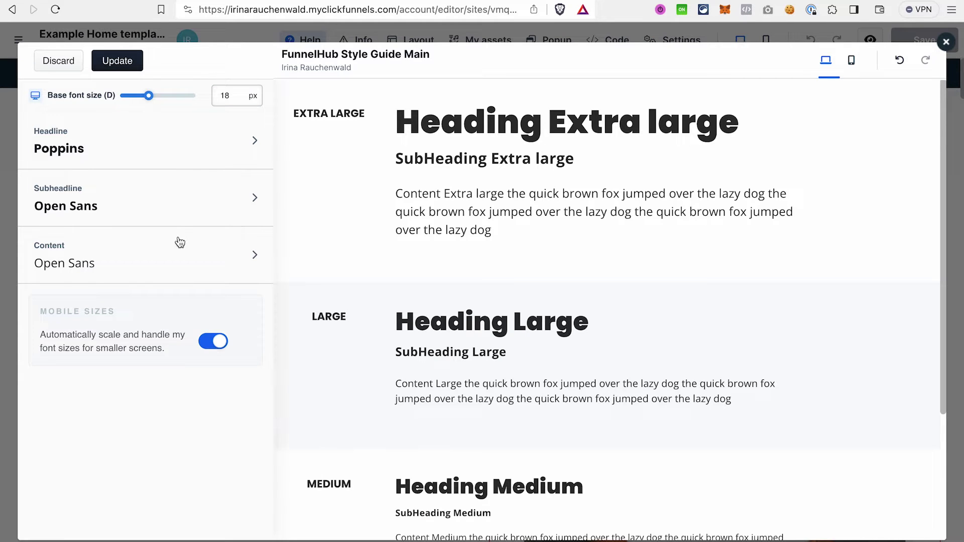
pyautogui.click(121, 63)
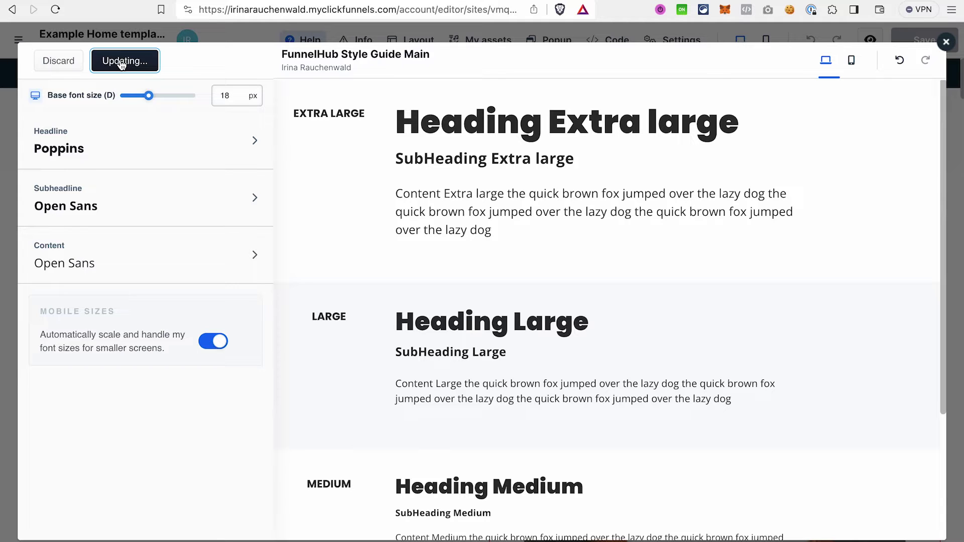
pyautogui.click(40, 62)
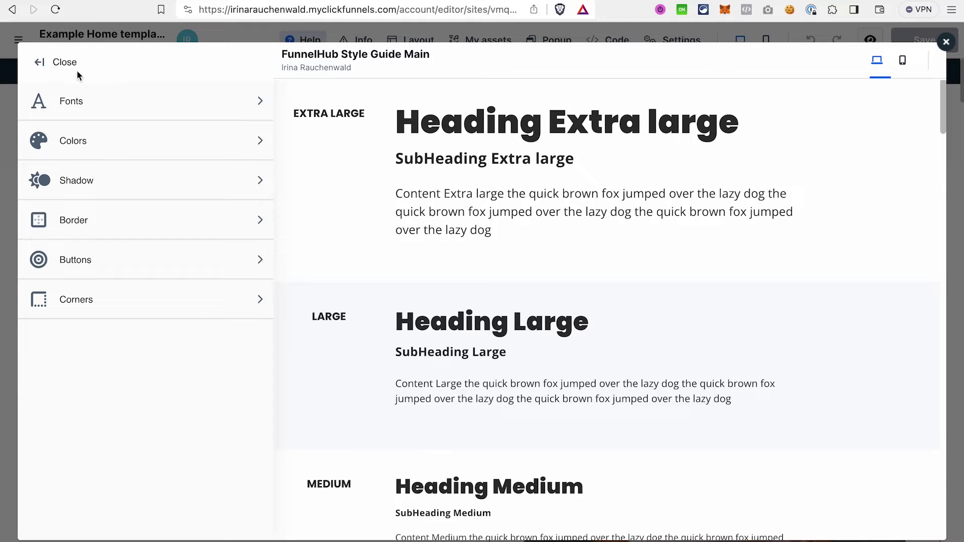
pyautogui.click(40, 64)
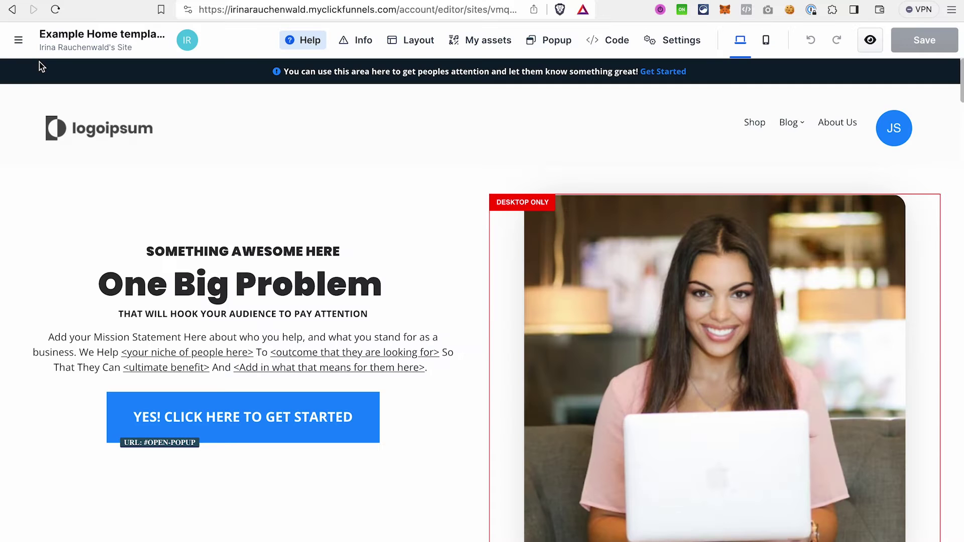
pyautogui.click(20, 46)
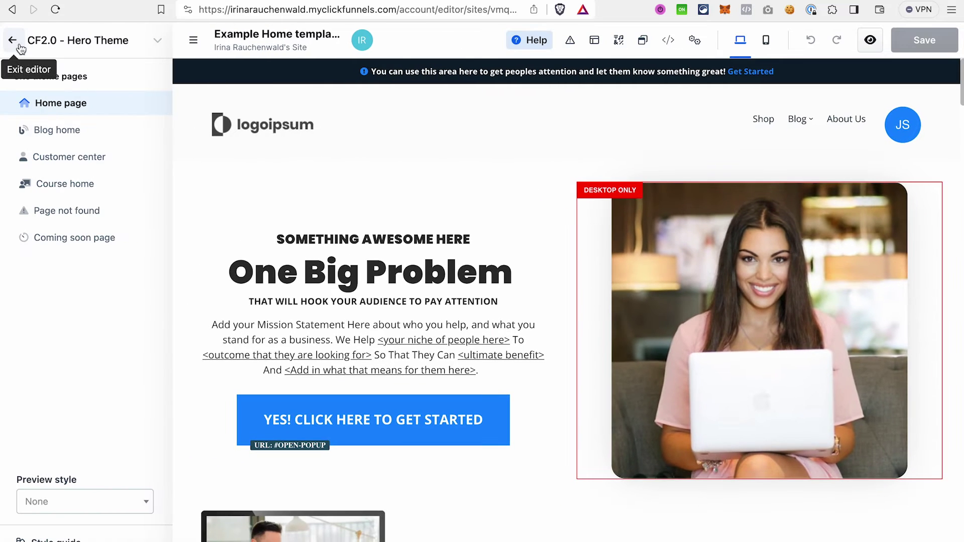
pyautogui.click(134, 510)
pyautogui.click(145, 505)
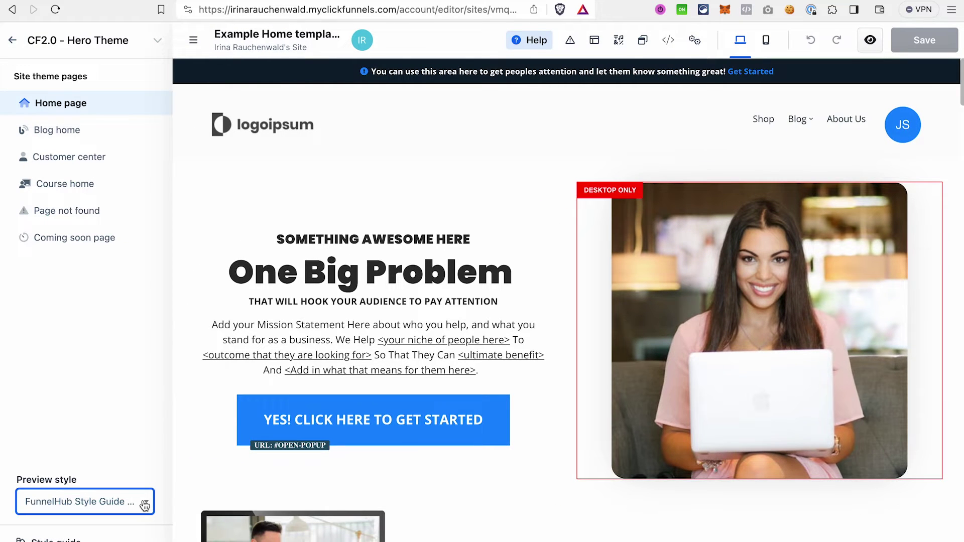
pyautogui.click(145, 505)
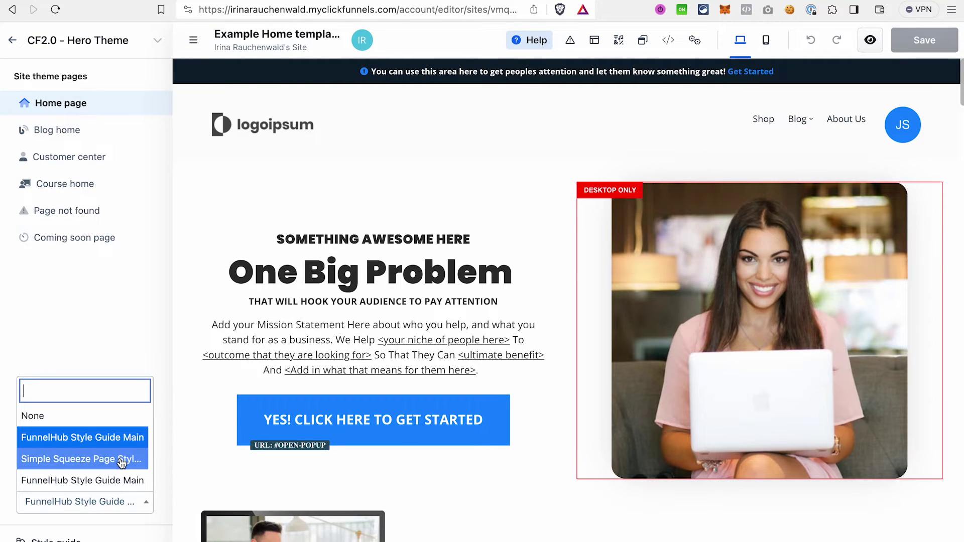
pyautogui.click(86, 461)
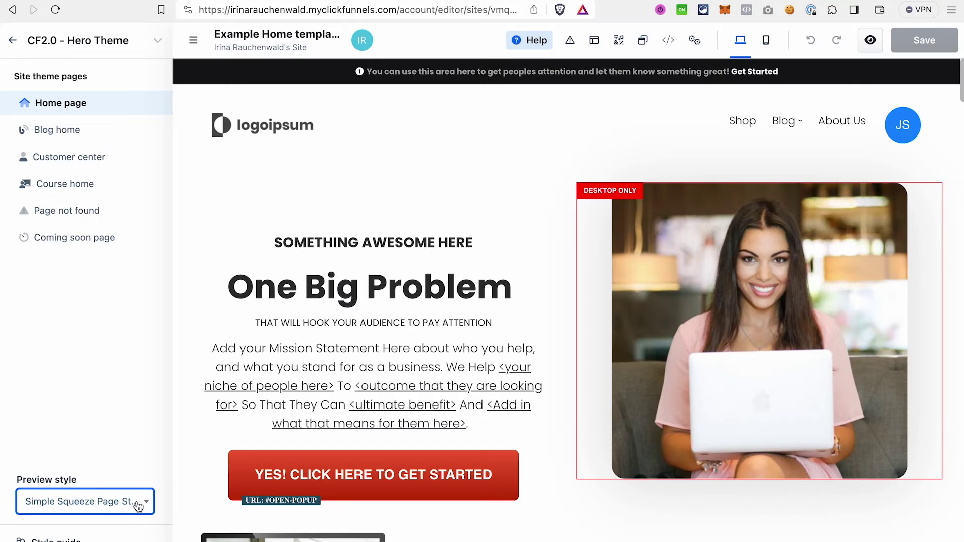
pyautogui.click(150, 510)
pyautogui.click(128, 483)
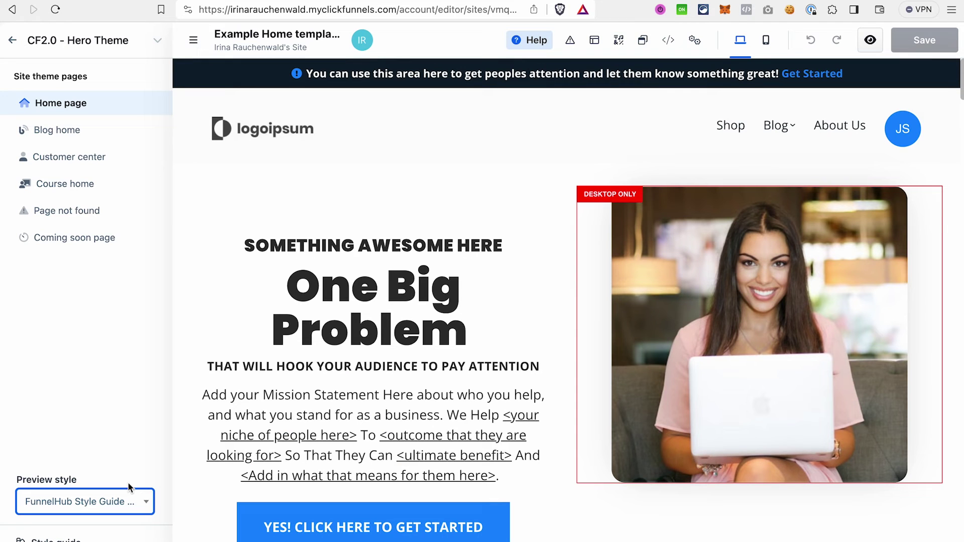
pyautogui.click(146, 502)
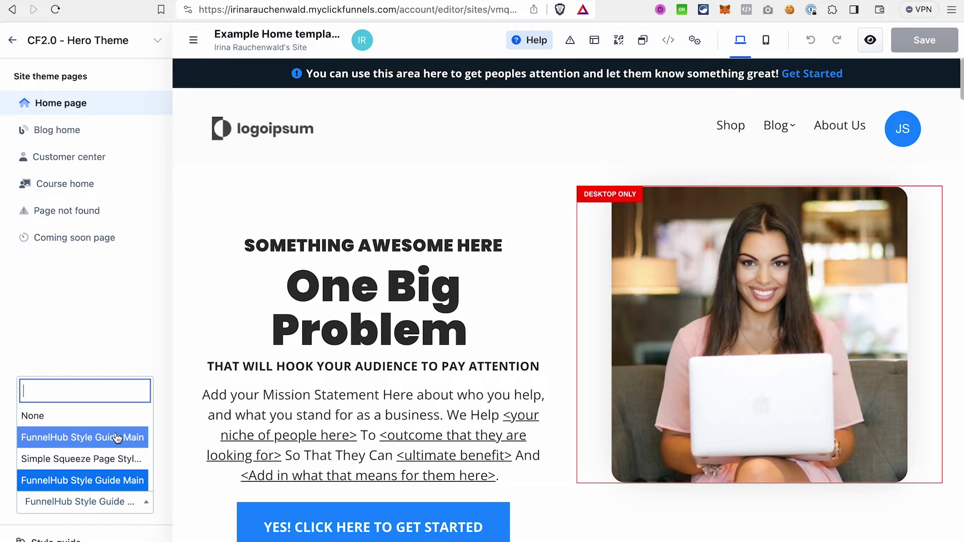
pyautogui.click(116, 392)
pyautogui.click(151, 502)
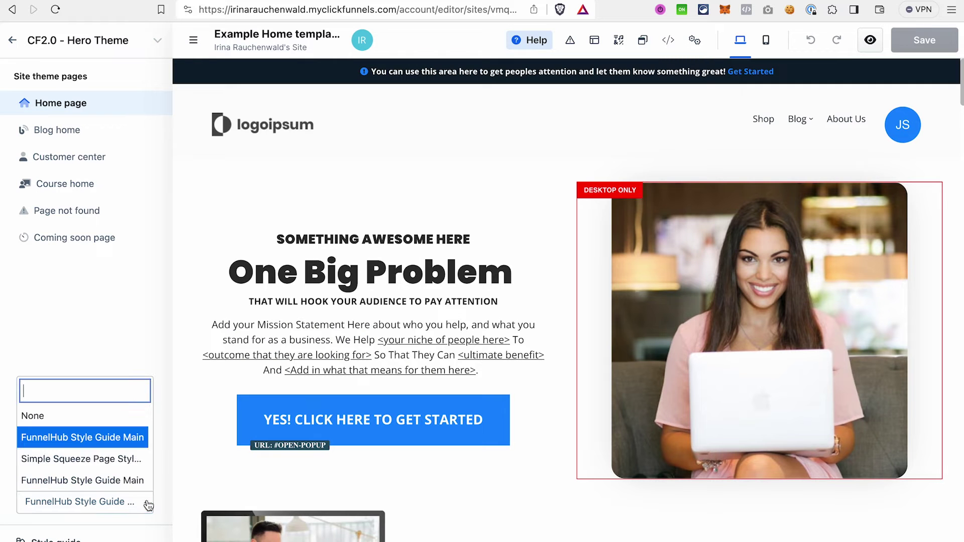
pyautogui.click(99, 421)
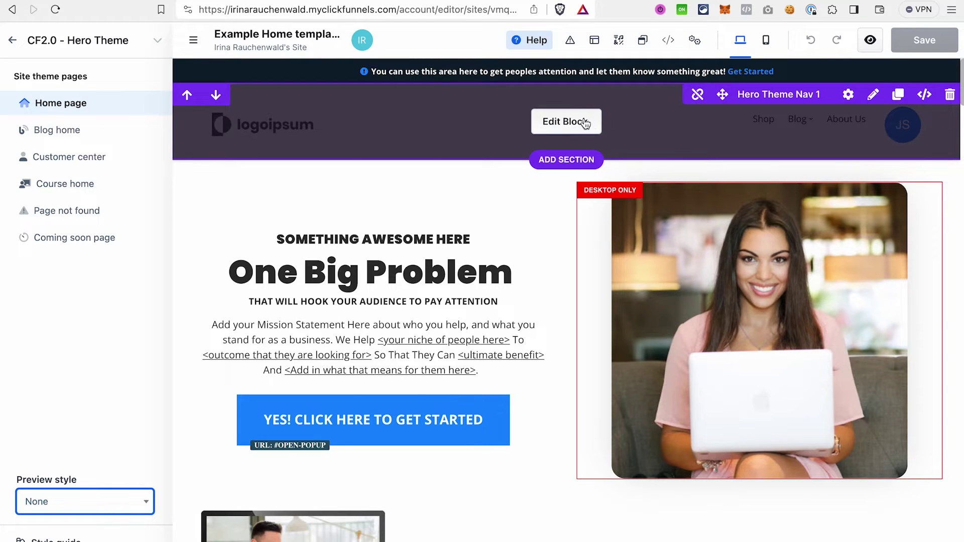
pyautogui.click(567, 127)
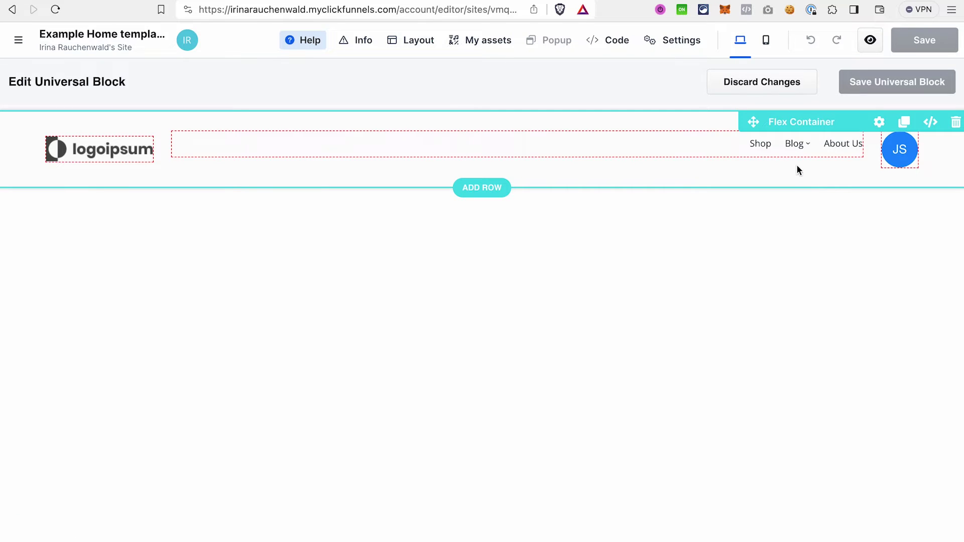
# - Add a 'Pricing' link to the header navigation menu and save the header block
pyautogui.click(855, 144)
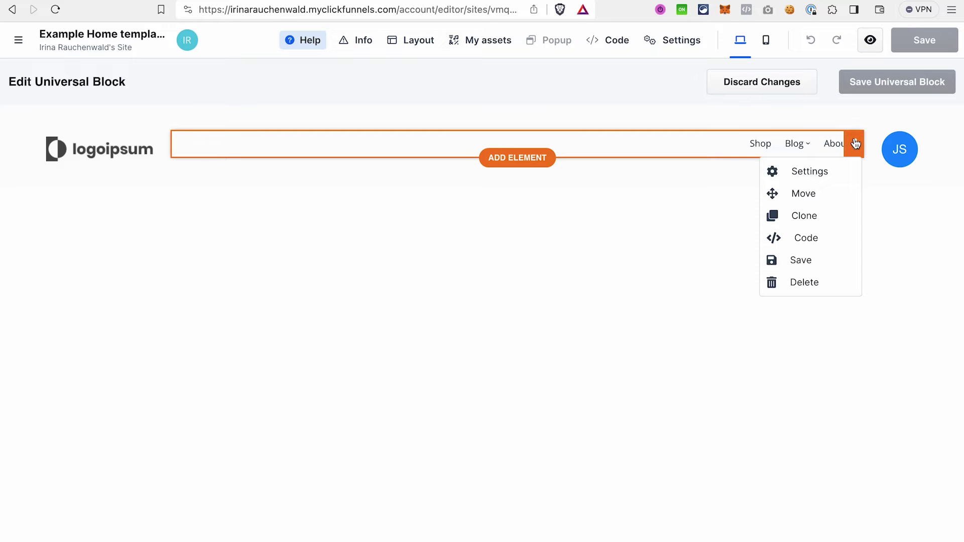
pyautogui.click(815, 169)
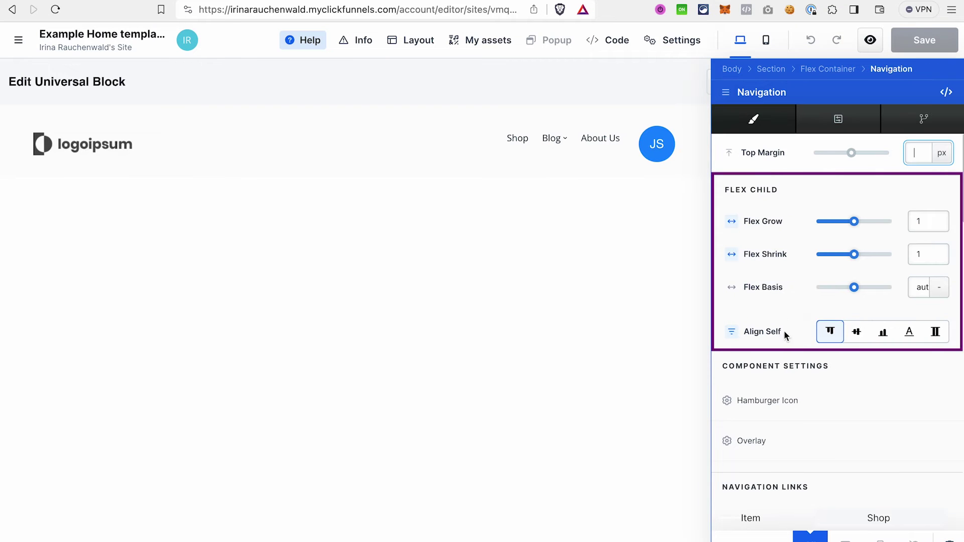
pyautogui.scroll(-4, 786, 398)
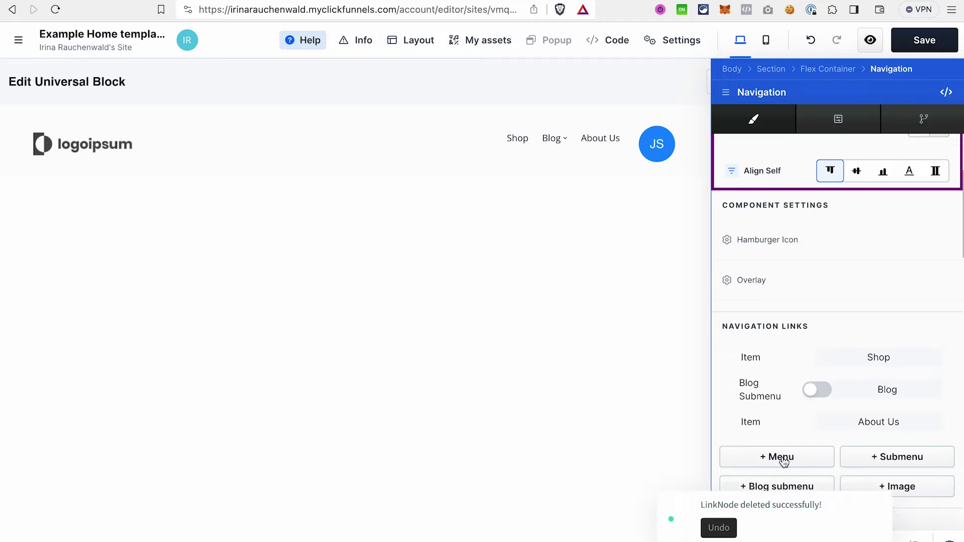
pyautogui.click(787, 458)
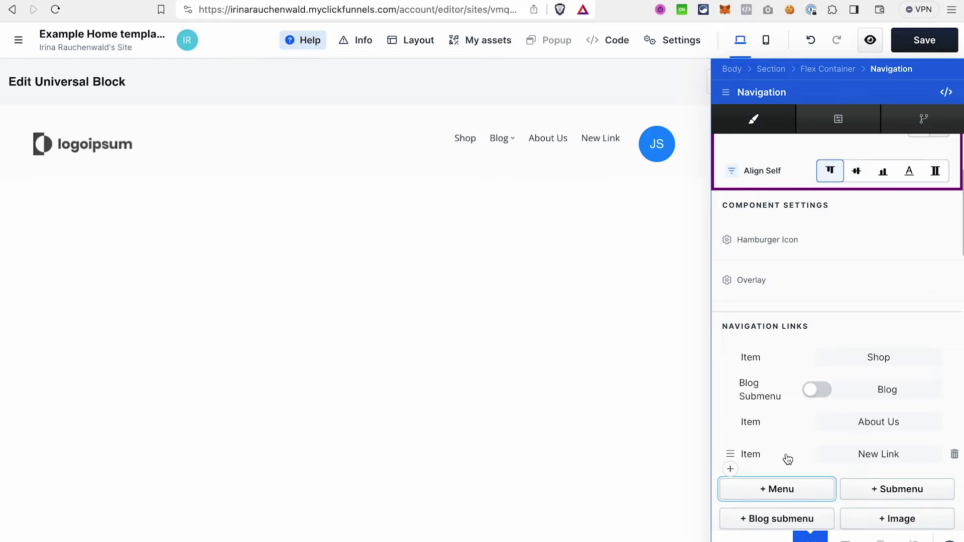
pyautogui.click(873, 459)
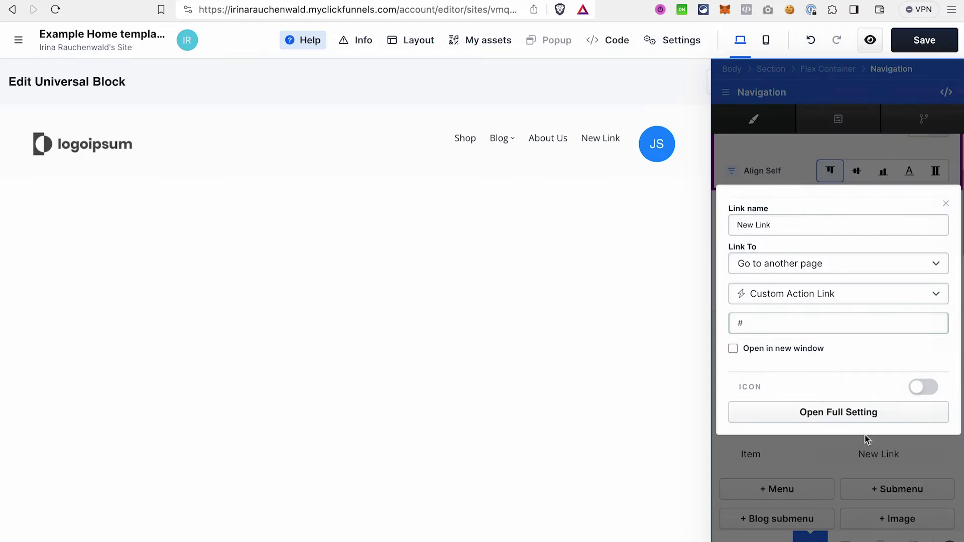
pyautogui.moveTo(775, 221); pyautogui.dragTo(674, 227)
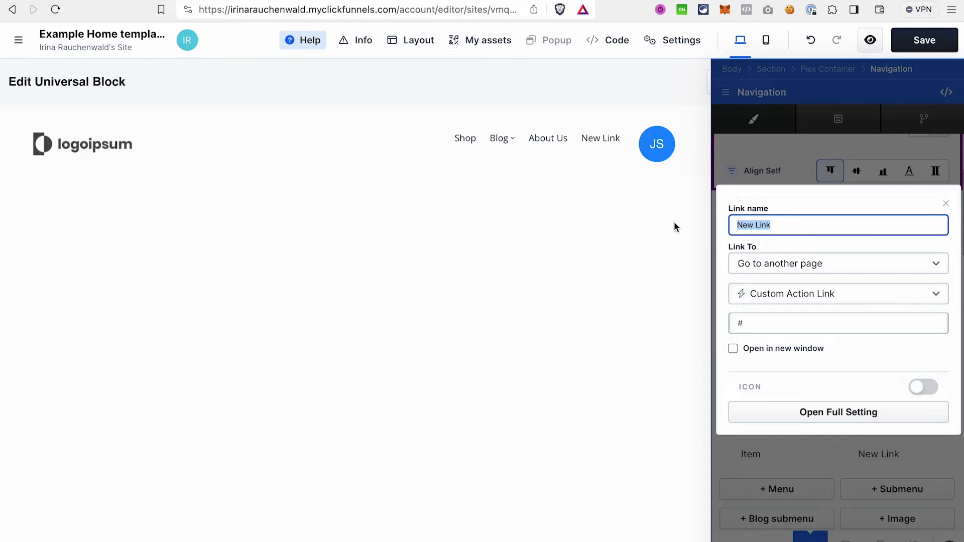
pyautogui.write('Pricing')
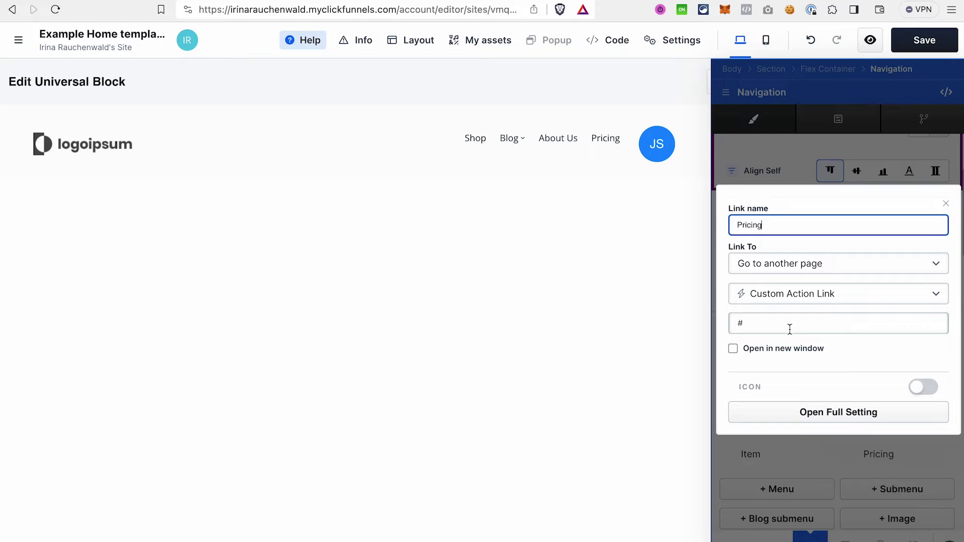
pyautogui.click(866, 151)
pyautogui.click(639, 319)
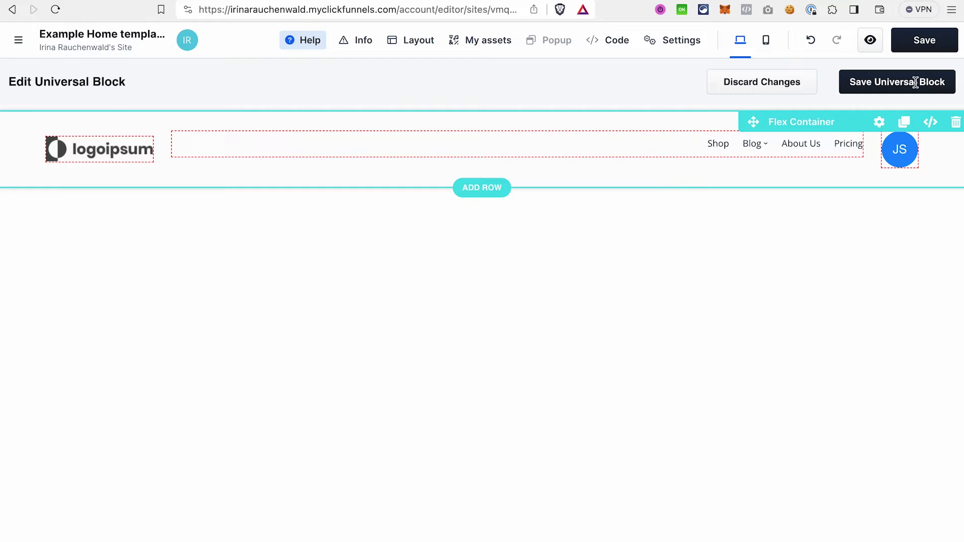
pyautogui.click(889, 81)
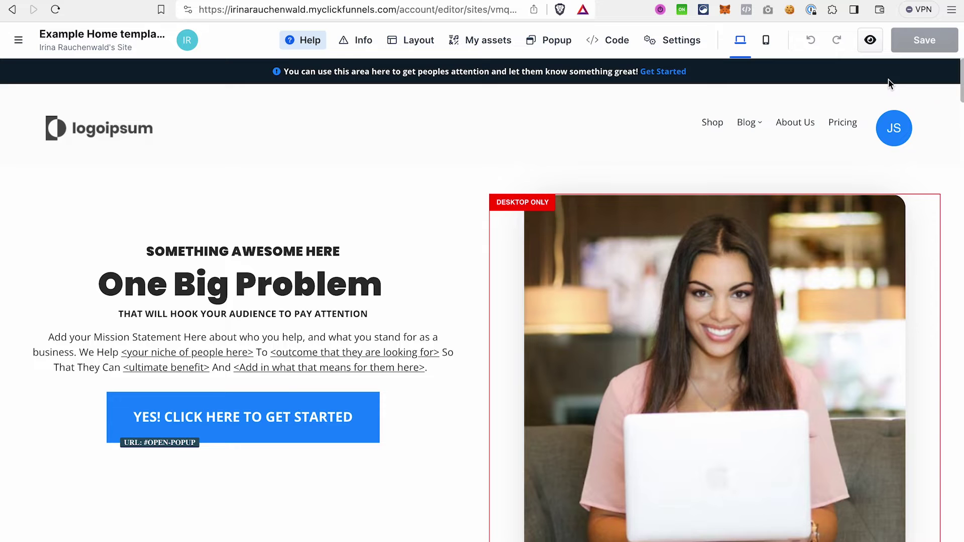
# - Scroll through the home page and open the hero section's settings (XL width, 3% top padding)
pyautogui.scroll(-20, 889, 83)
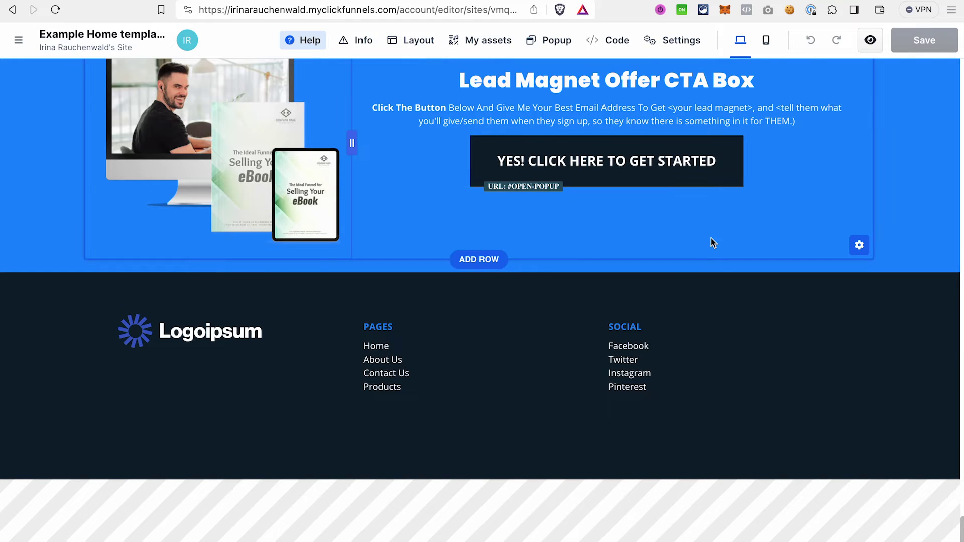
pyautogui.moveTo(614, 286)
pyautogui.scroll(20, 466, 288)
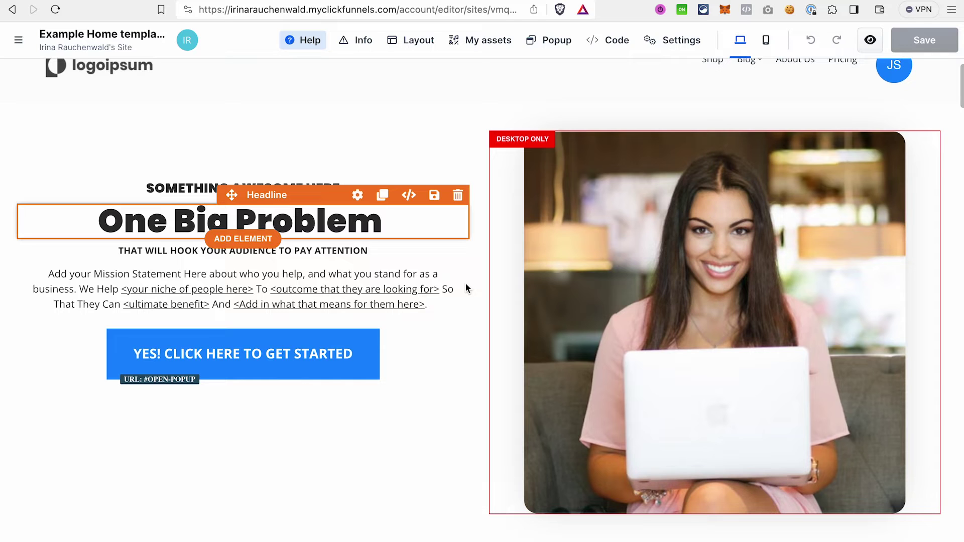
pyautogui.click(466, 288)
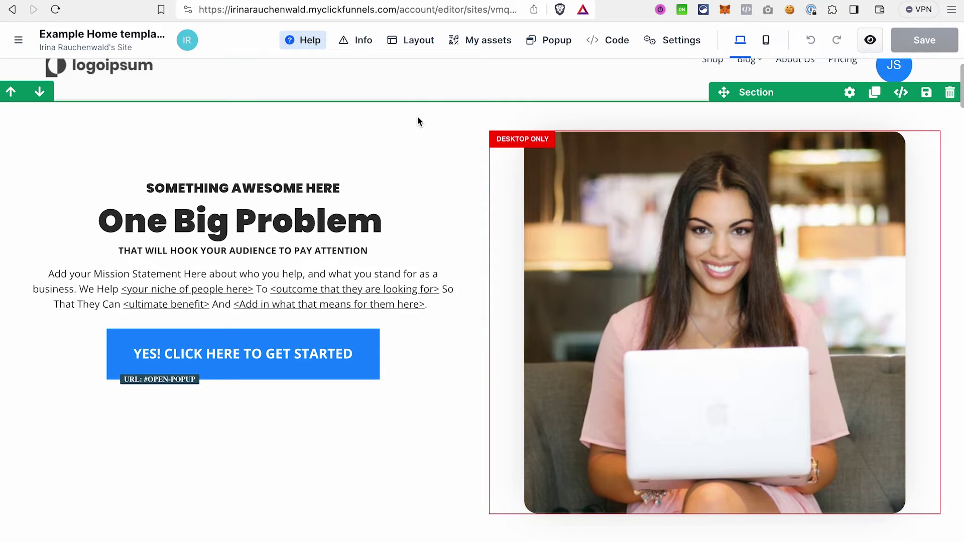
pyautogui.click(418, 121)
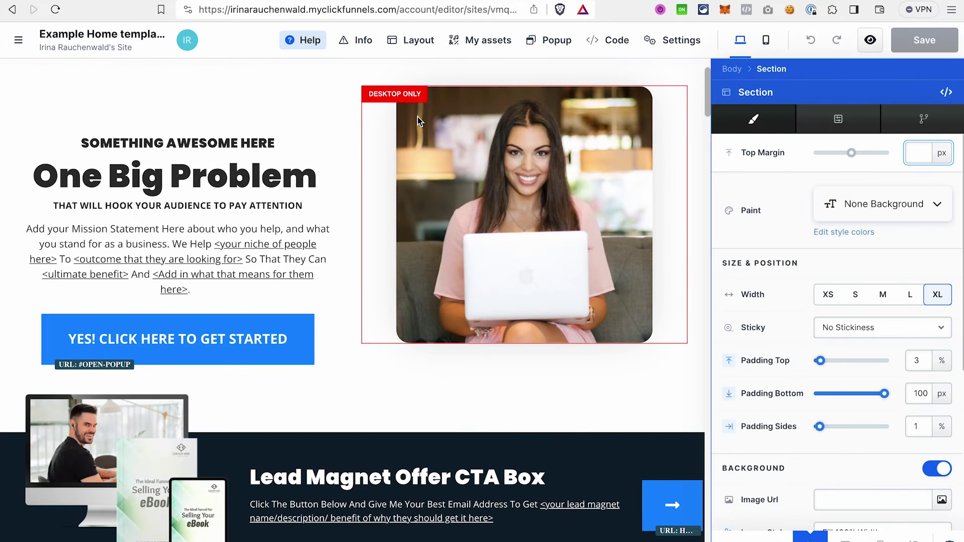
# - Review the hero row's top margin and padding settings without changing them
pyautogui.click(413, 77)
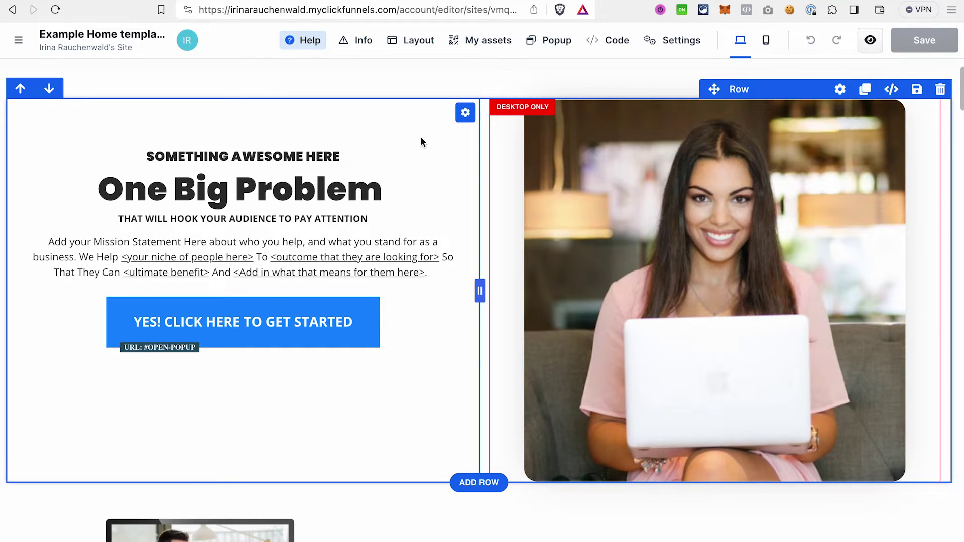
pyautogui.scroll(1, 839, 148)
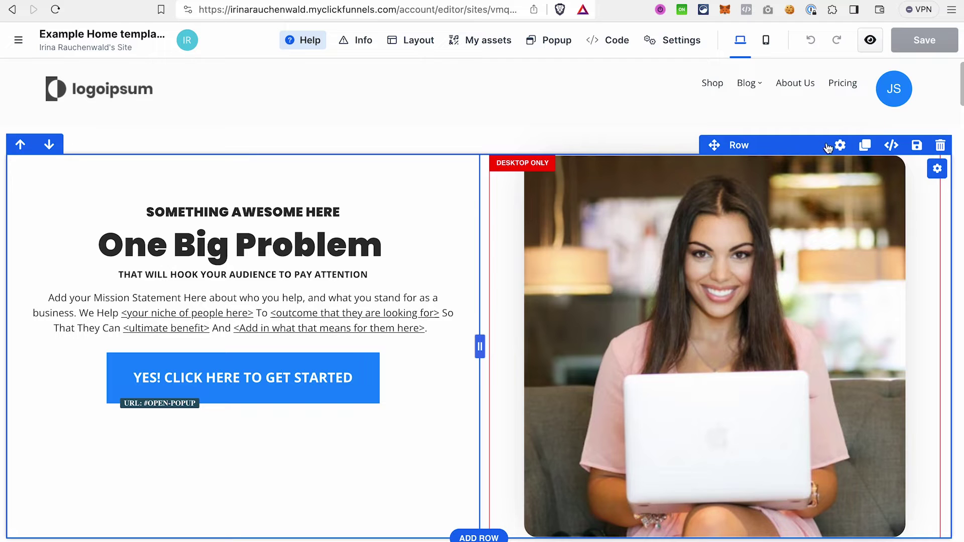
pyautogui.click(840, 146)
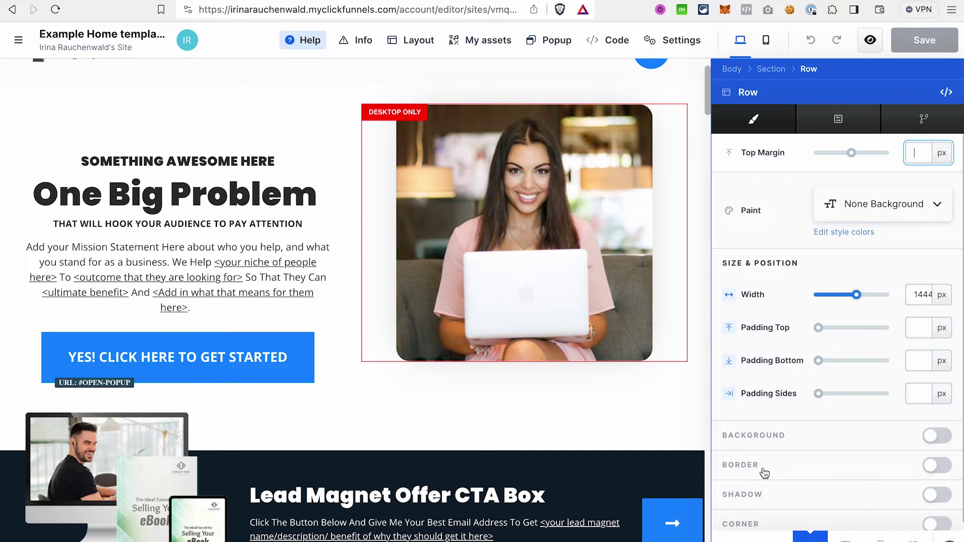
pyautogui.scroll(-1, 766, 518)
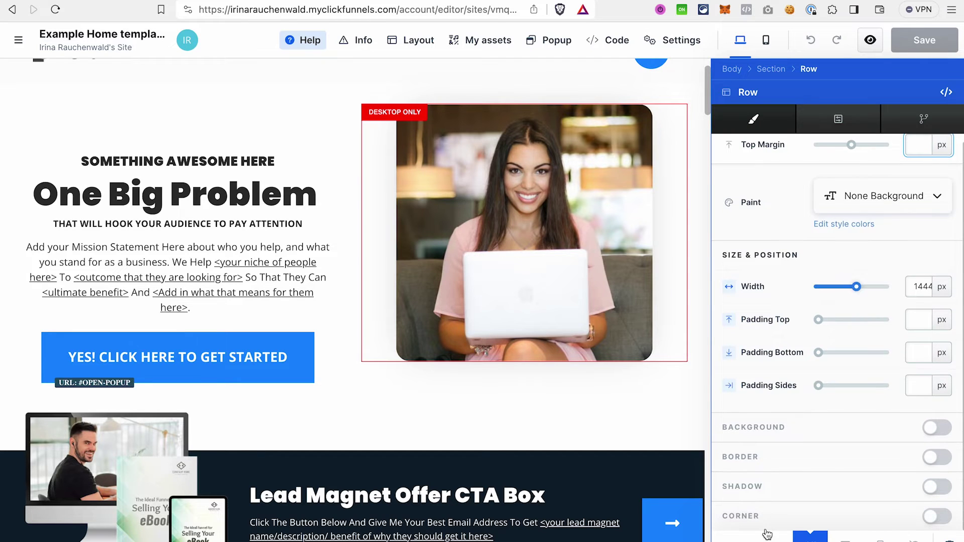
pyautogui.click(684, 318)
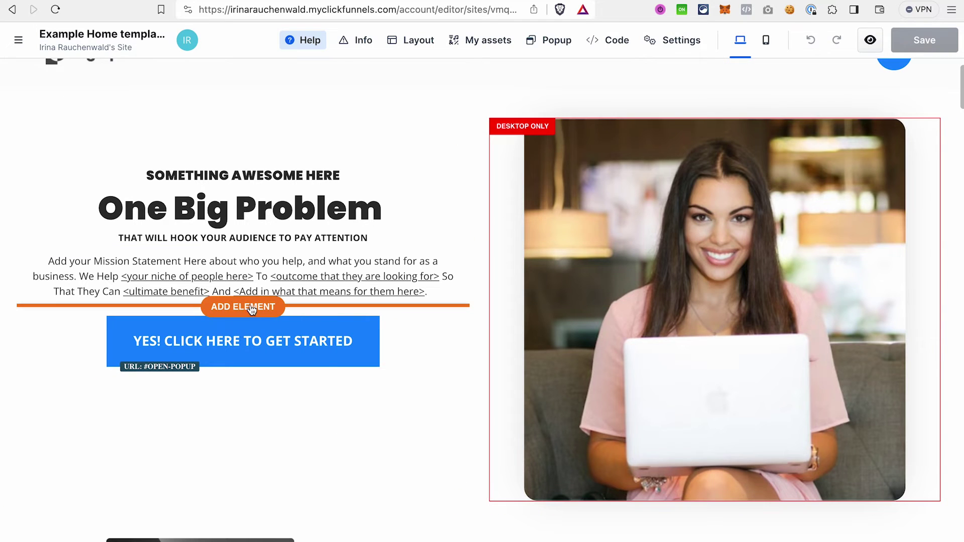
pyautogui.click(250, 308)
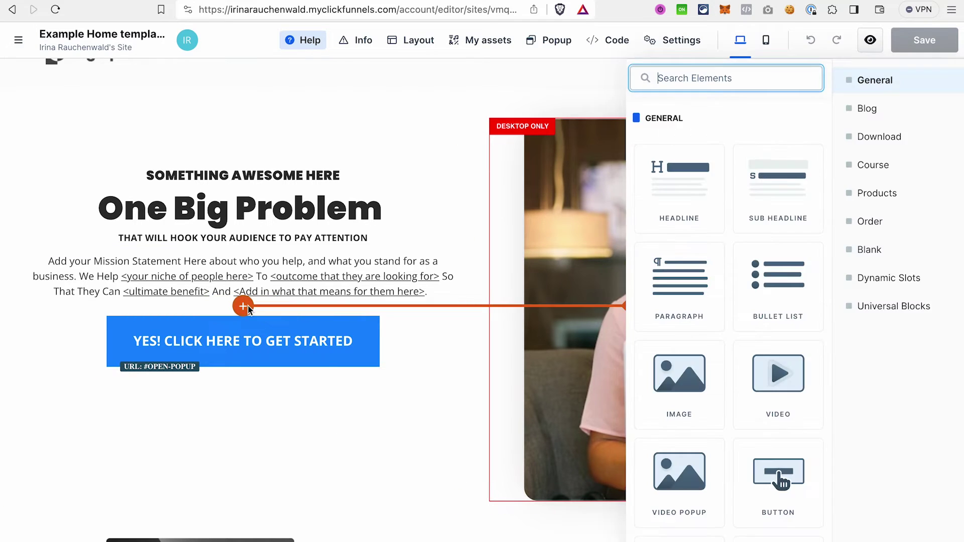
# - Insert a Lorem ipsum paragraph above the Get Started button and close the element picker
pyautogui.click(687, 286)
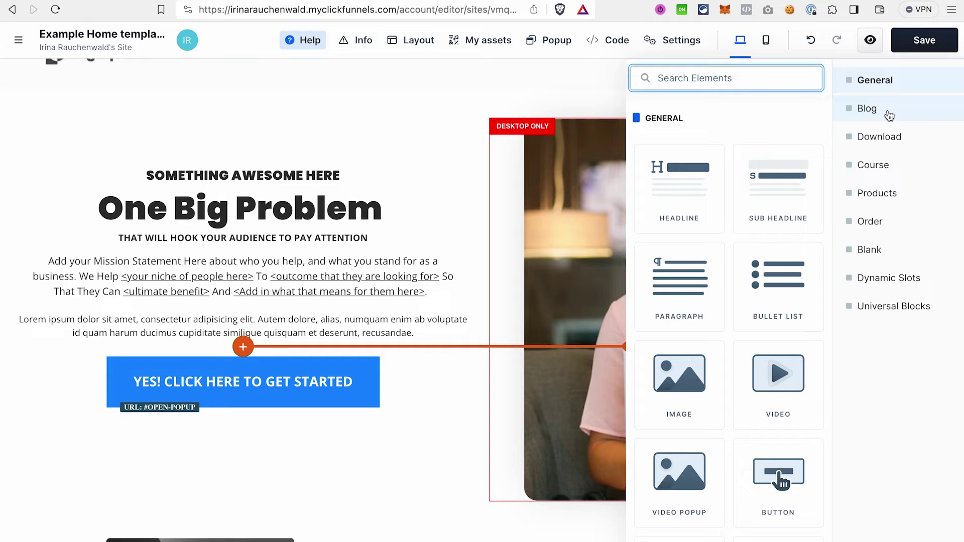
pyautogui.scroll(-20, 757, 356)
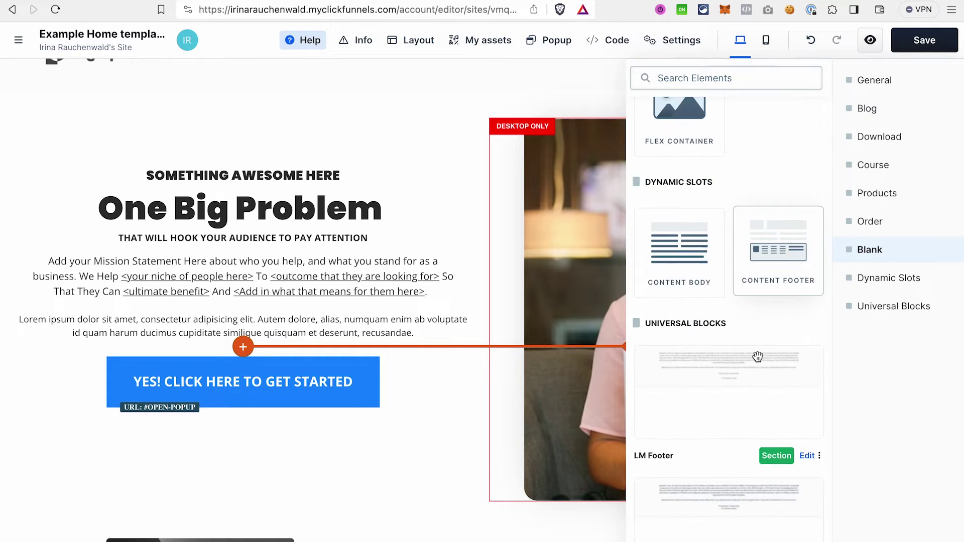
pyautogui.scroll(12, 757, 357)
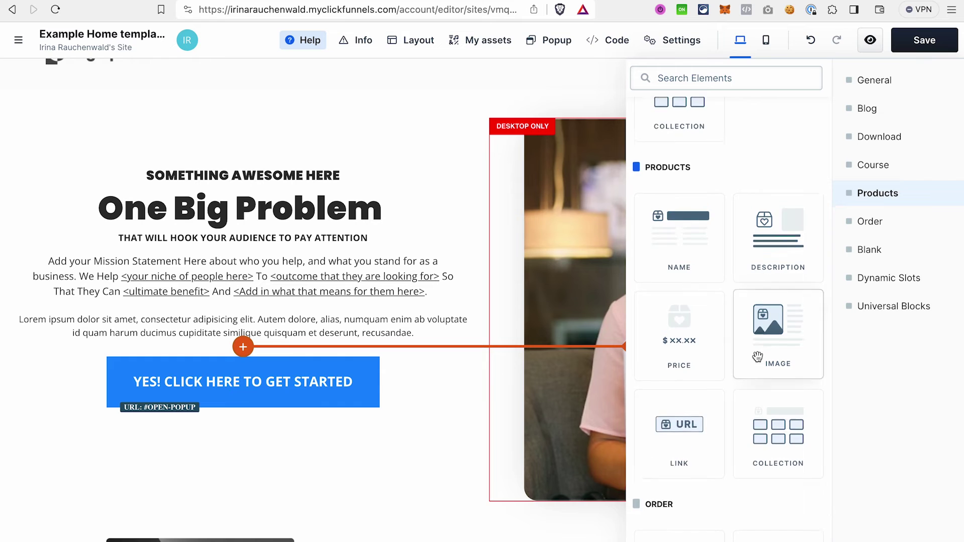
pyautogui.scroll(4, 757, 357)
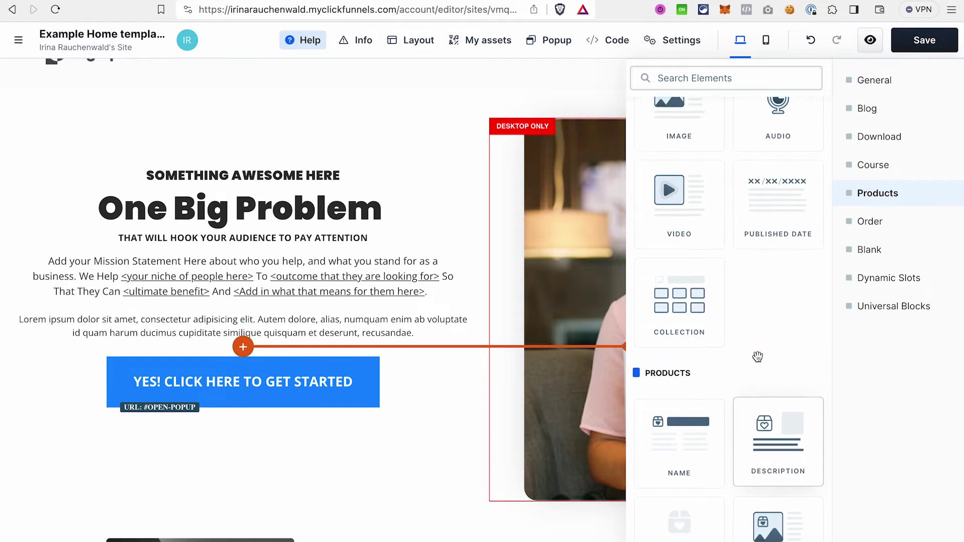
pyautogui.scroll(5, 757, 356)
pyautogui.click(450, 459)
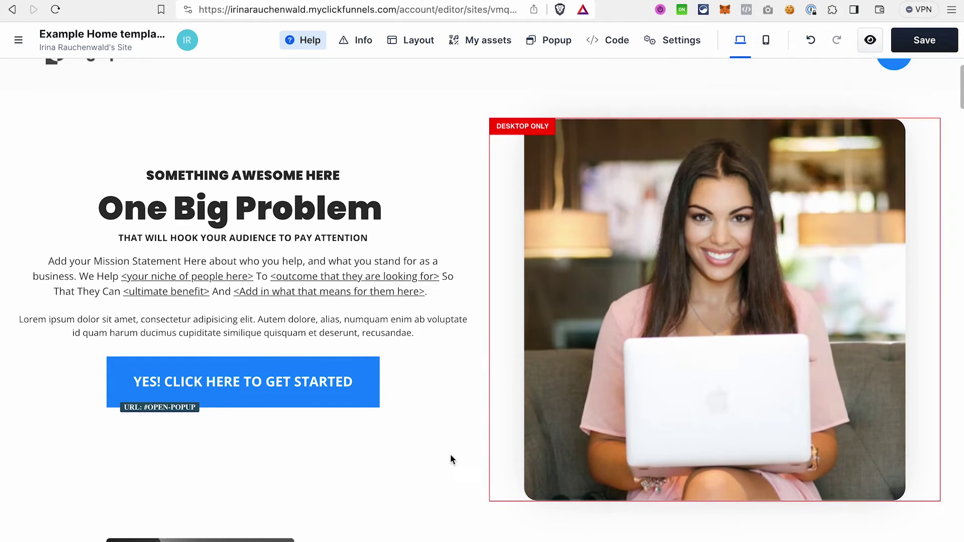
pyautogui.scroll(-1, 451, 459)
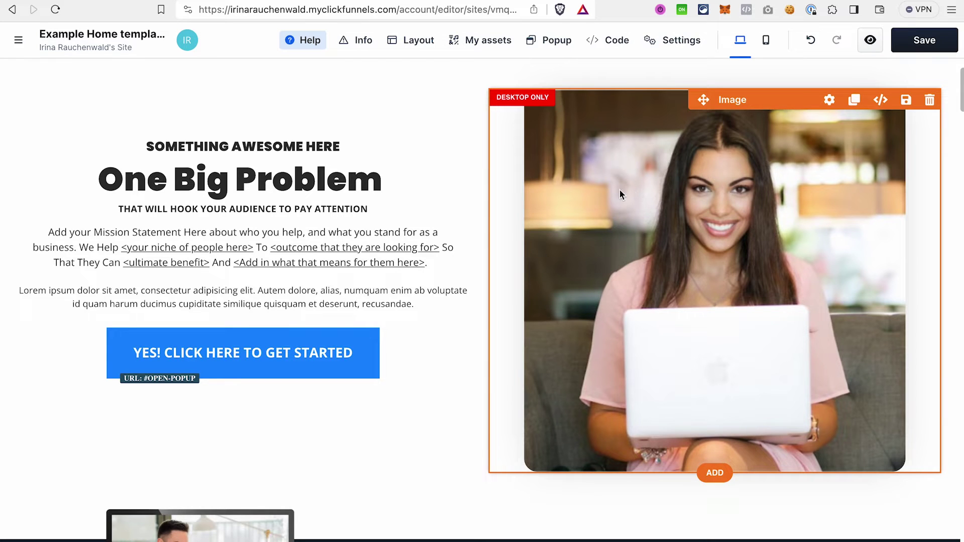
# - Scroll the home page down to All Our Products, then exit the editor to the Site overview
pyautogui.scroll(-8, 276, 350)
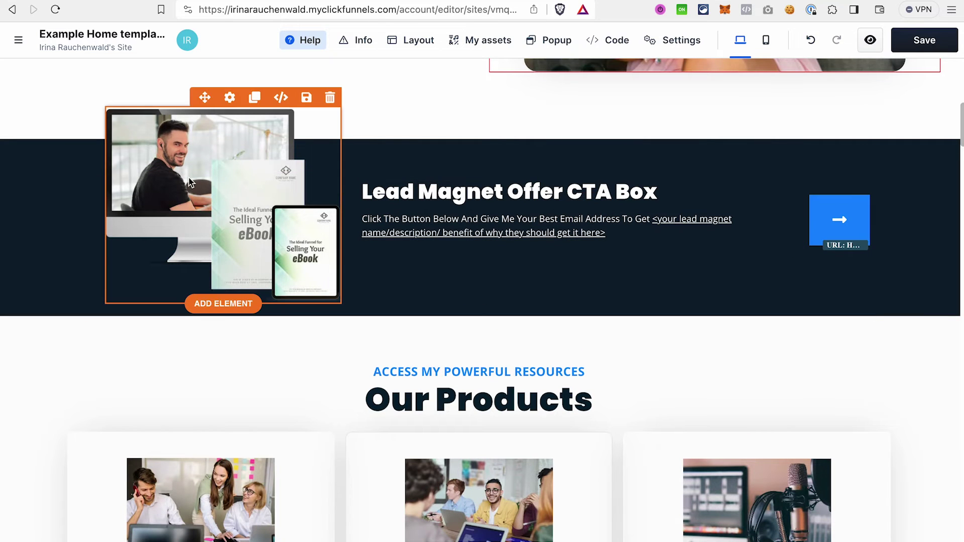
pyautogui.scroll(-15, 216, 354)
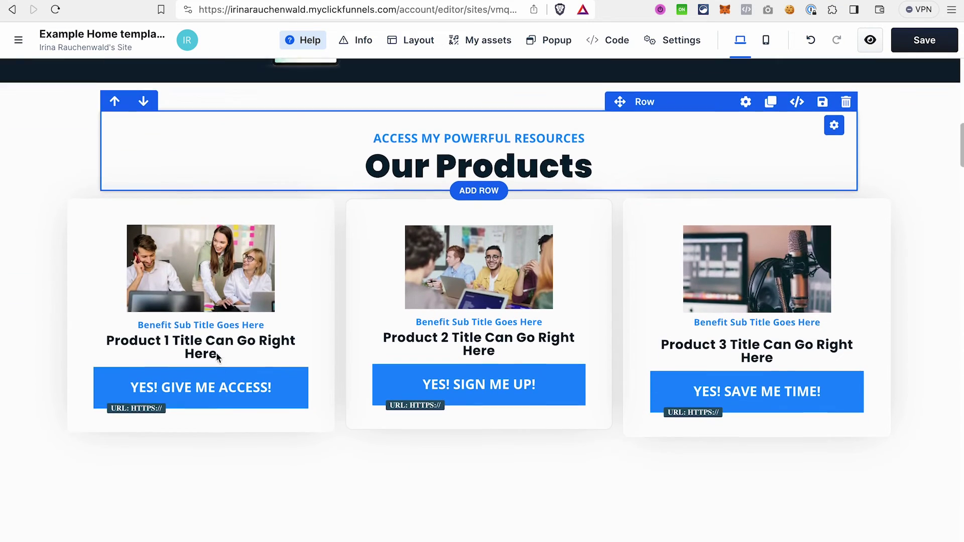
pyautogui.scroll(8, 411, 268)
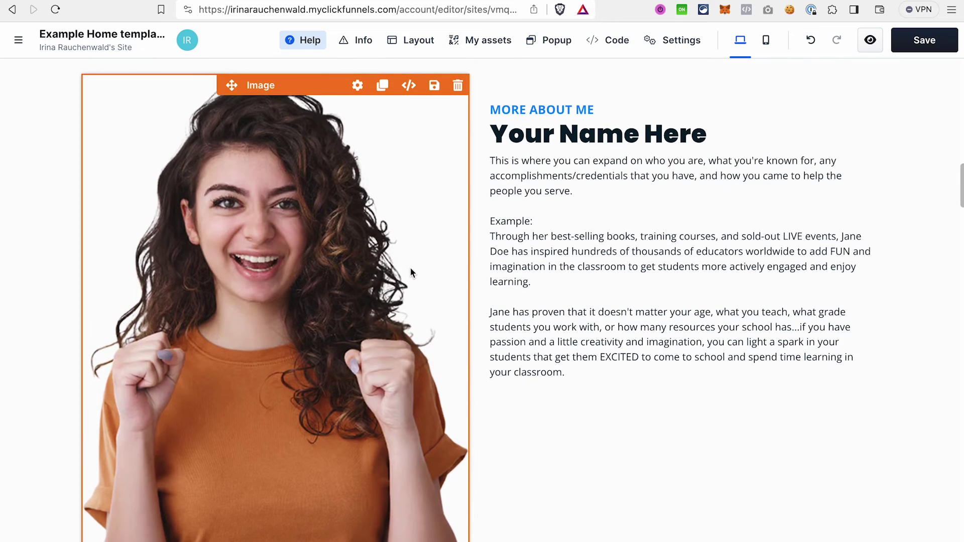
pyautogui.scroll(-8, 411, 269)
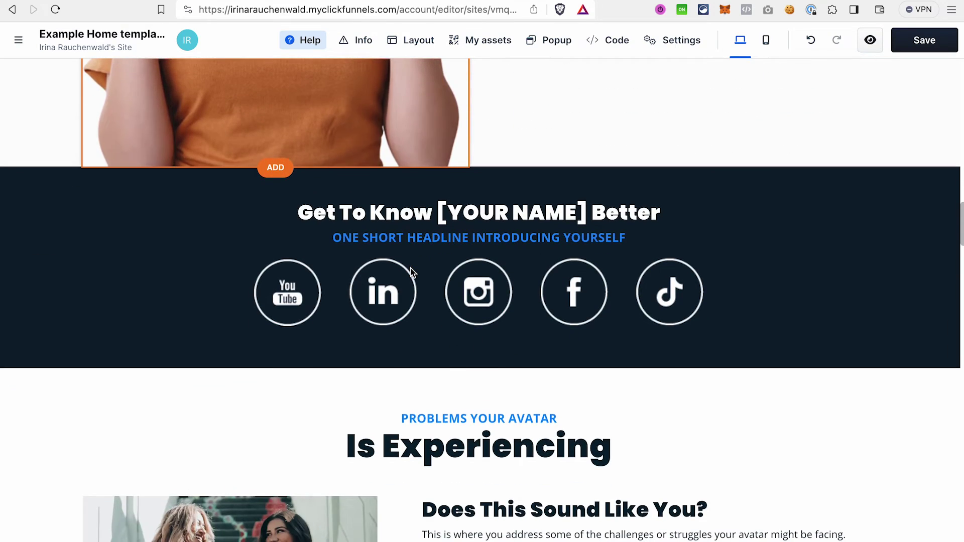
pyautogui.scroll(-10, 411, 271)
pyautogui.scroll(2, 411, 264)
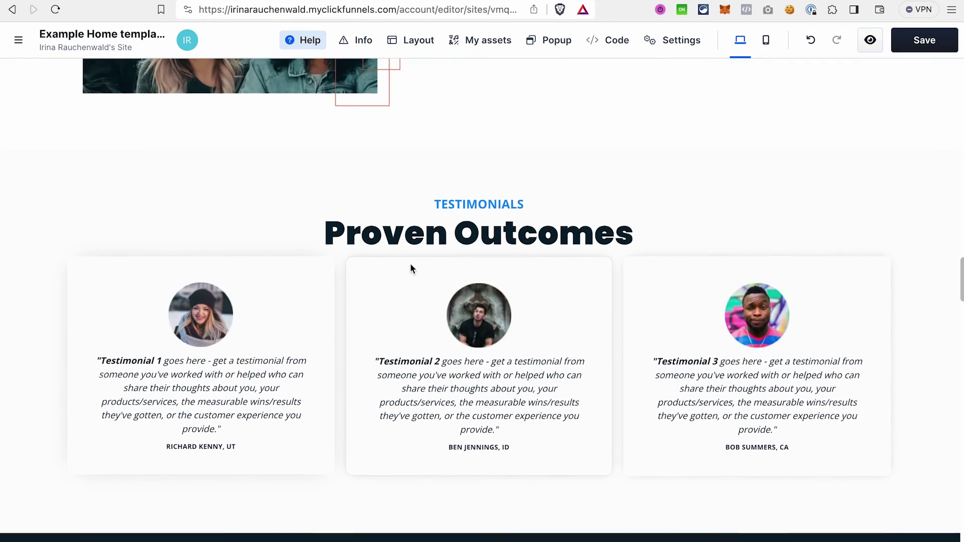
pyautogui.scroll(-5, 410, 264)
pyautogui.scroll(-12, 411, 265)
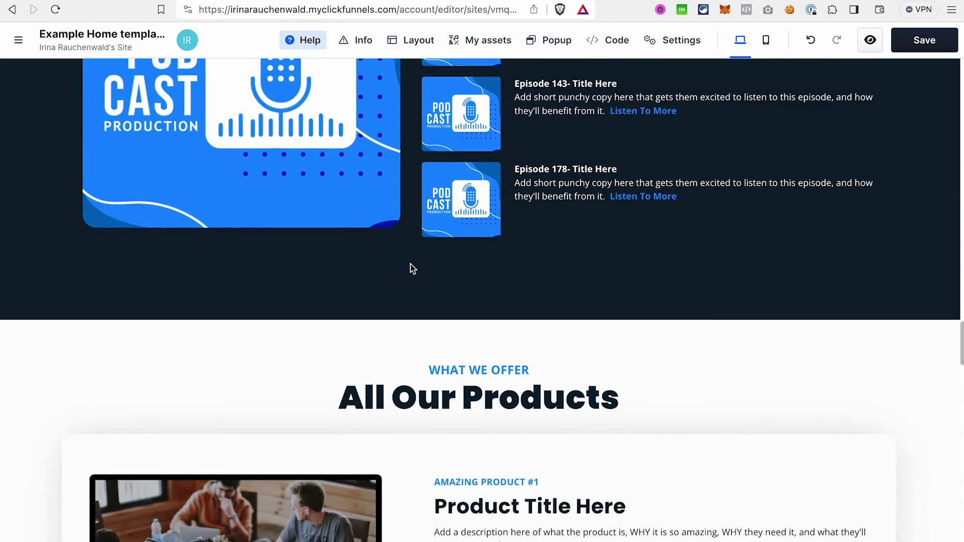
pyautogui.scroll(-3, 411, 264)
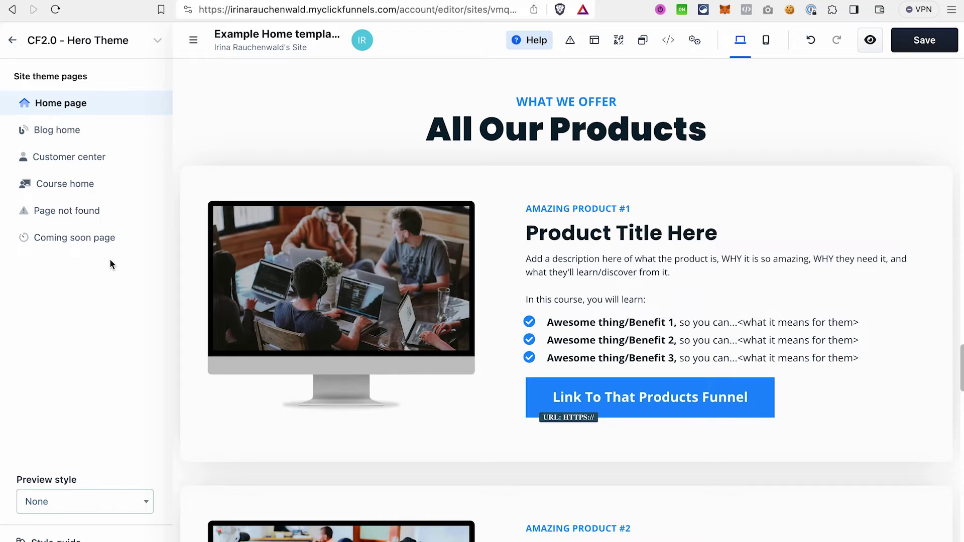
pyautogui.click(23, 45)
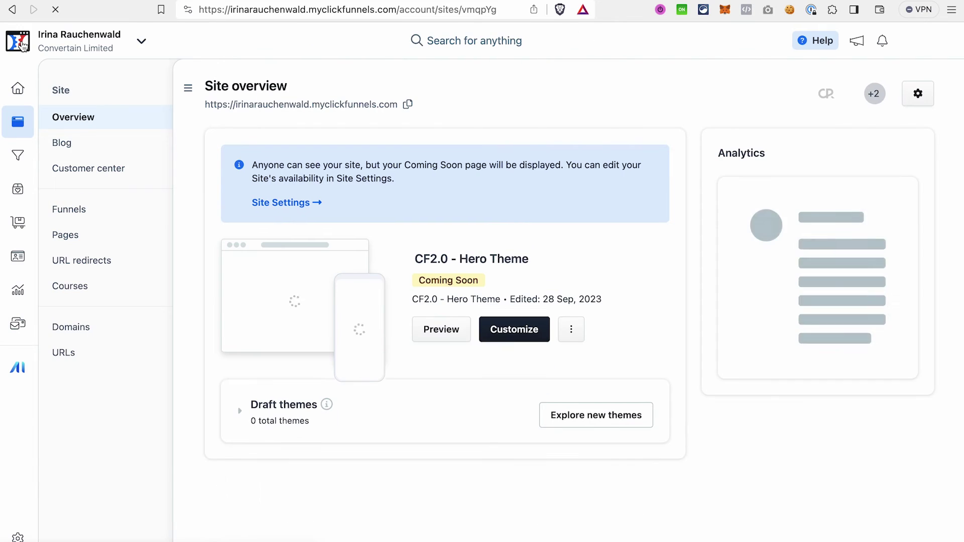
# - Start a new site page from the Site pages list and filter templates to Opt-in
pyautogui.click(90, 239)
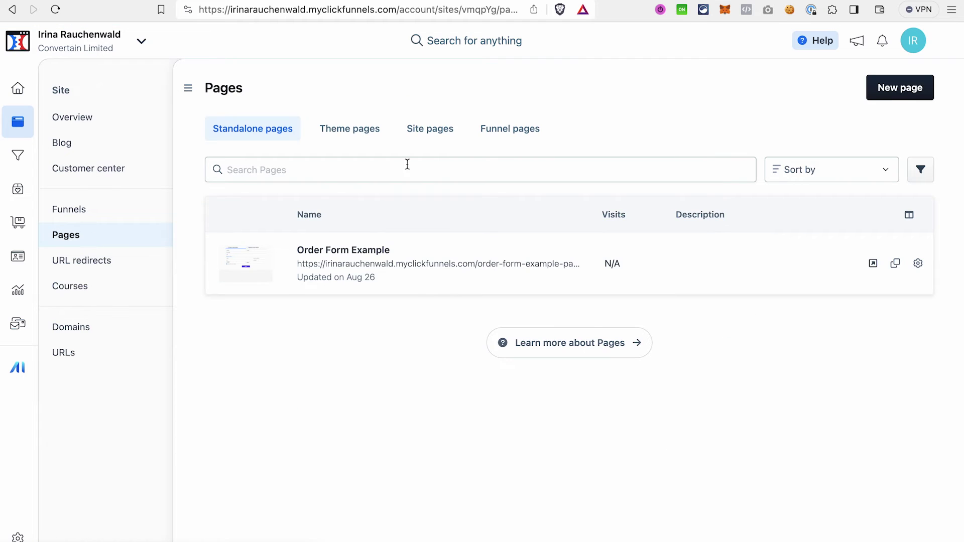
pyautogui.click(432, 134)
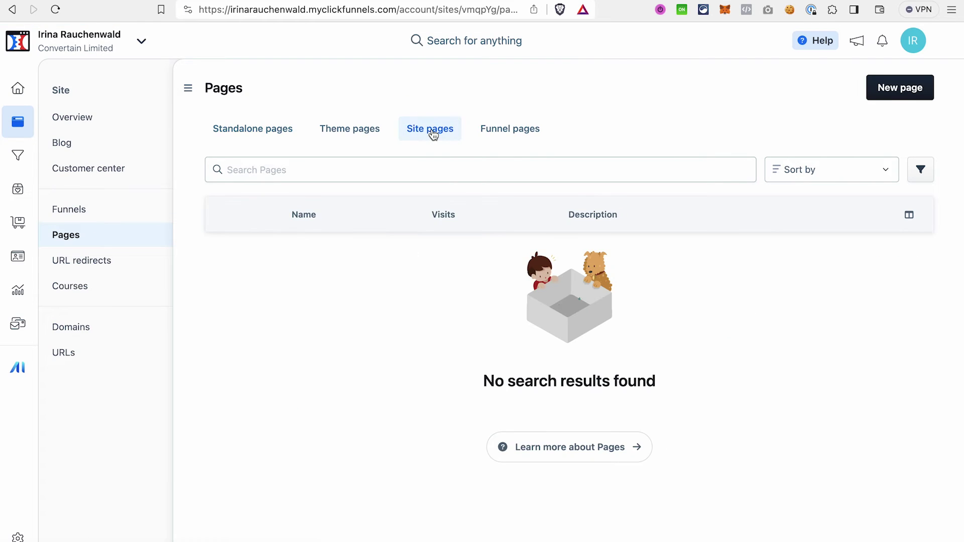
pyautogui.click(894, 87)
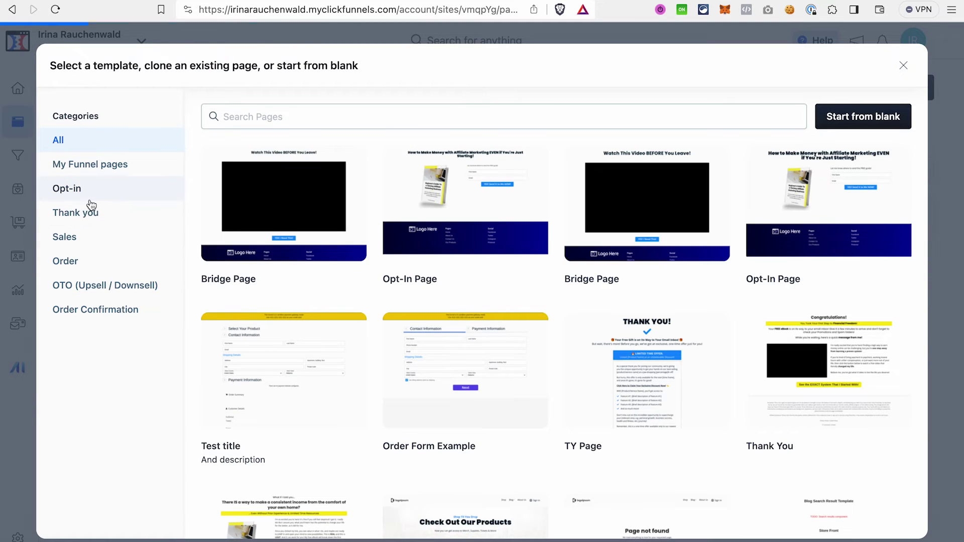
pyautogui.click(90, 199)
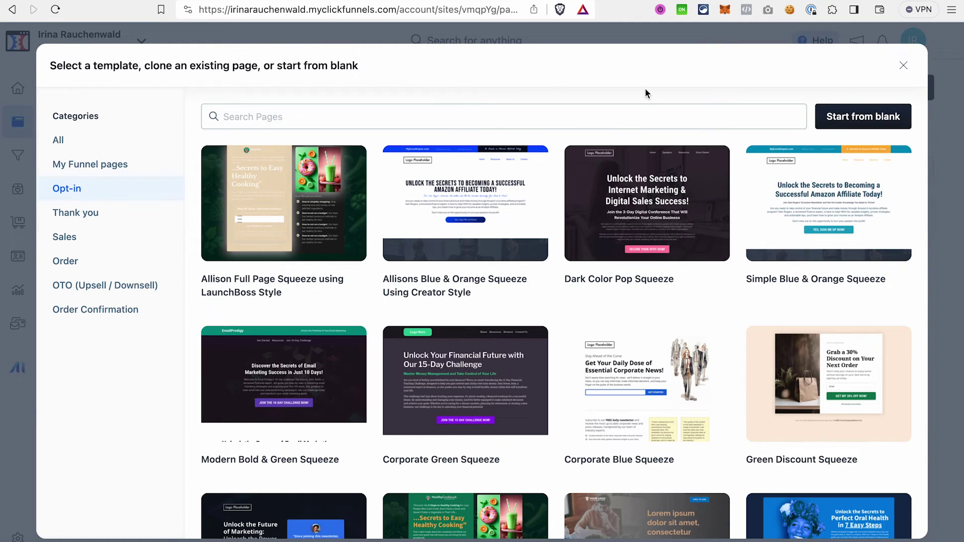
# - Clone the Bridge Page from My Funnel pages as a new page at /bridge-page
pyautogui.click(73, 144)
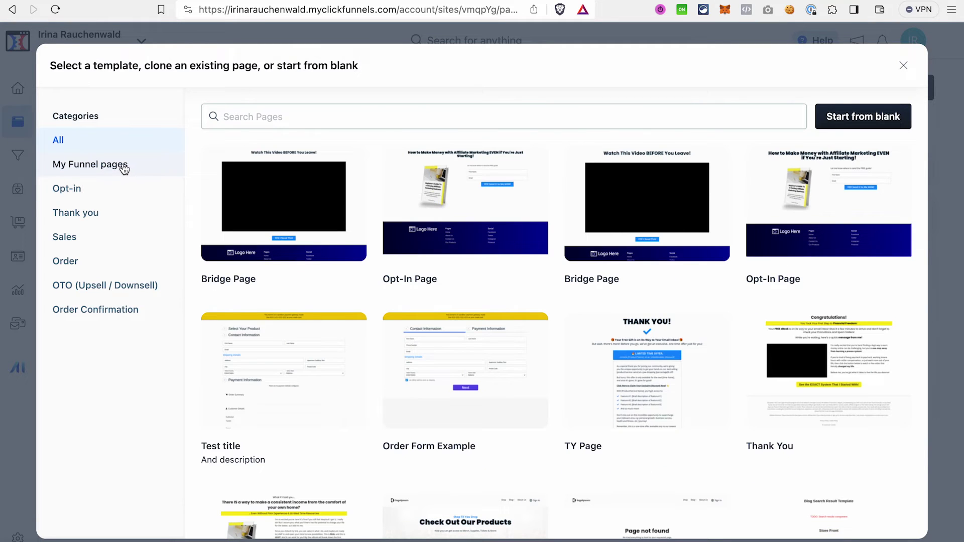
pyautogui.click(125, 170)
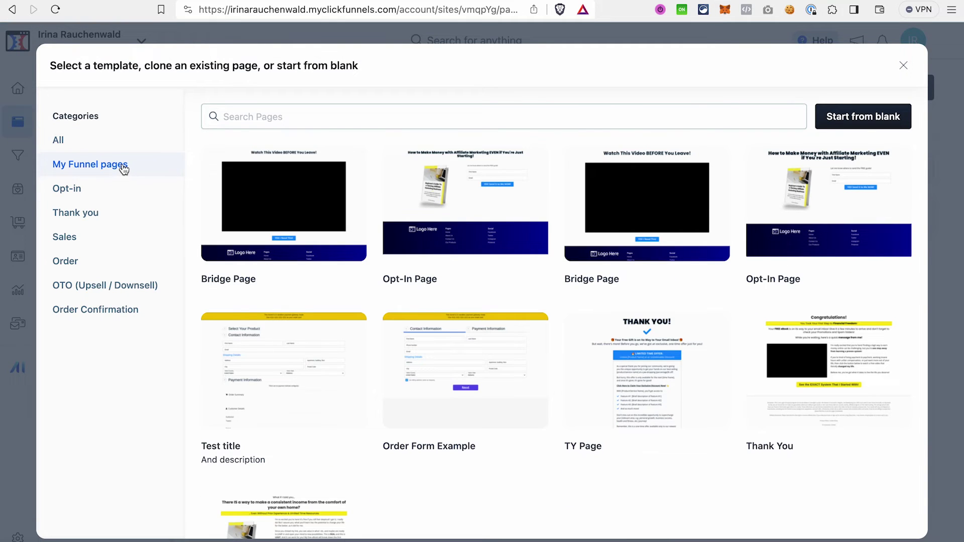
pyautogui.click(279, 208)
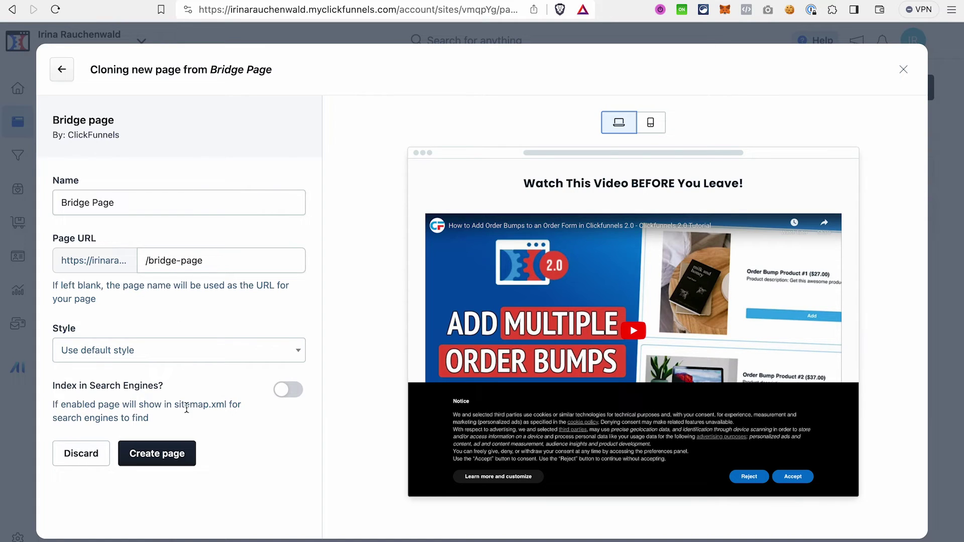
pyautogui.click(167, 454)
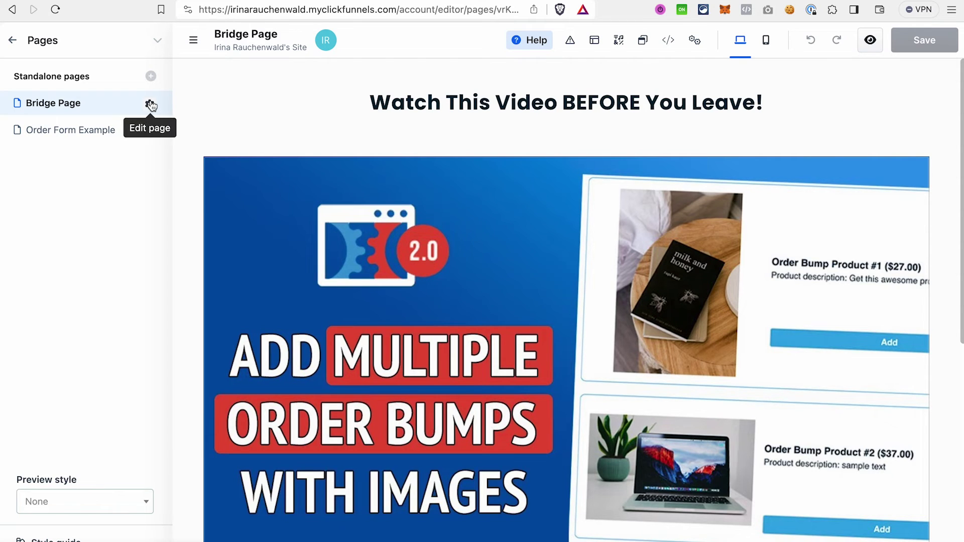
# - Enable 'Pin this page to Site Pages in the editor' in the Bridge Page's advanced settings and update it
pyautogui.click(151, 104)
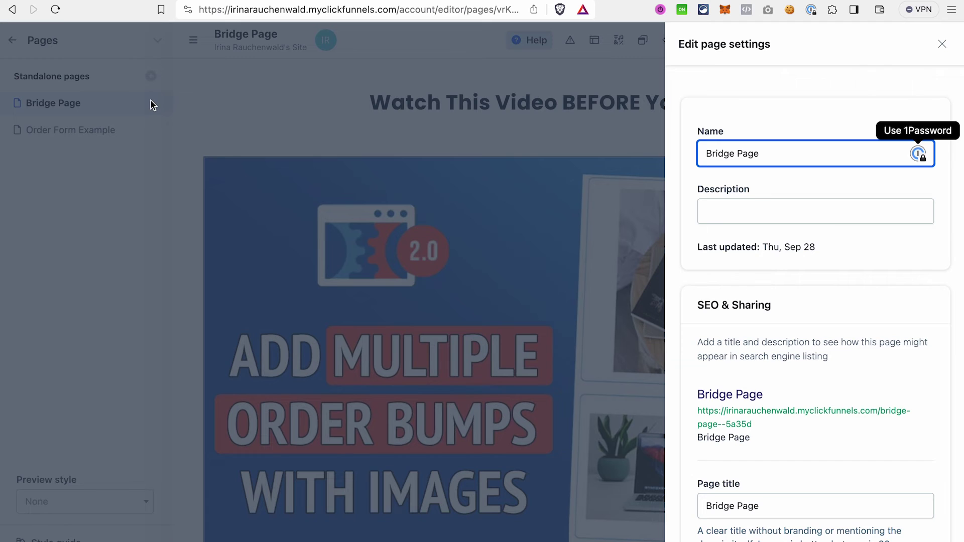
pyautogui.scroll(-6, 777, 327)
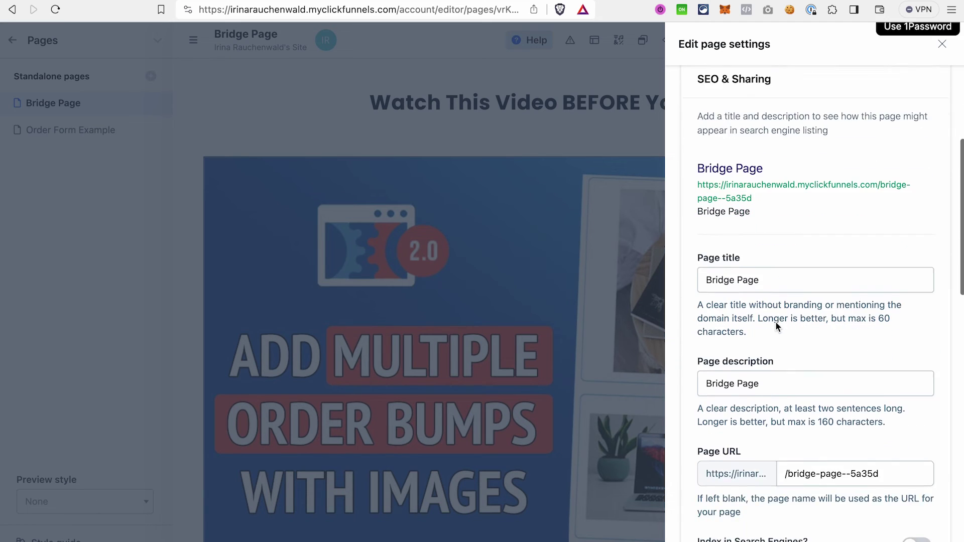
pyautogui.scroll(-4, 775, 322)
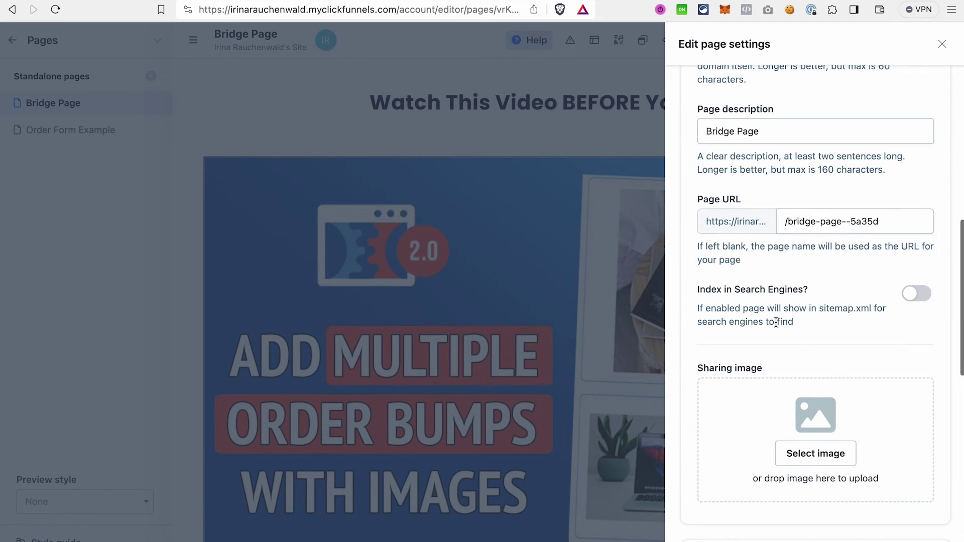
pyautogui.scroll(-5, 775, 322)
pyautogui.scroll(-5, 776, 327)
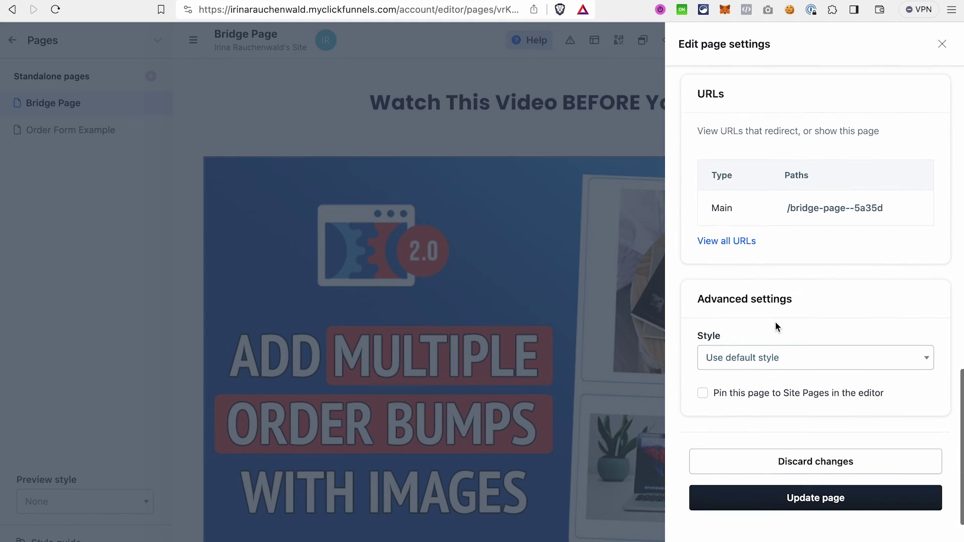
pyautogui.click(703, 393)
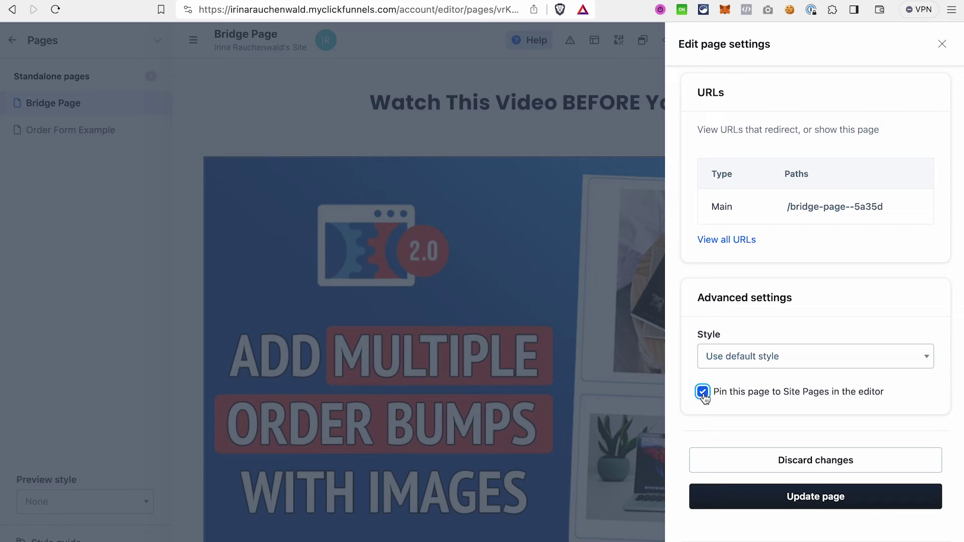
pyautogui.click(814, 502)
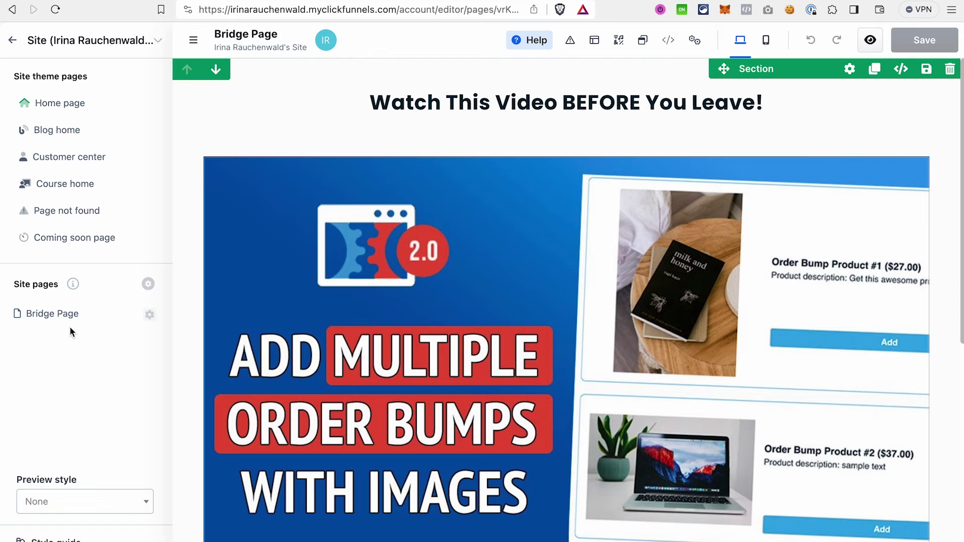
# - Start deleting the Bridge Page from its settings, then cancel the confirmation to keep it
pyautogui.click(150, 316)
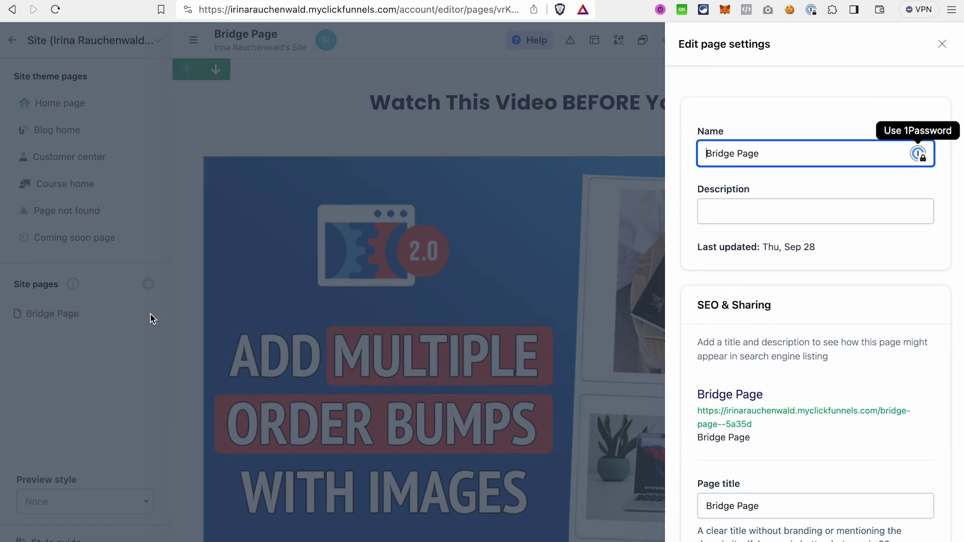
pyautogui.scroll(-8, 811, 428)
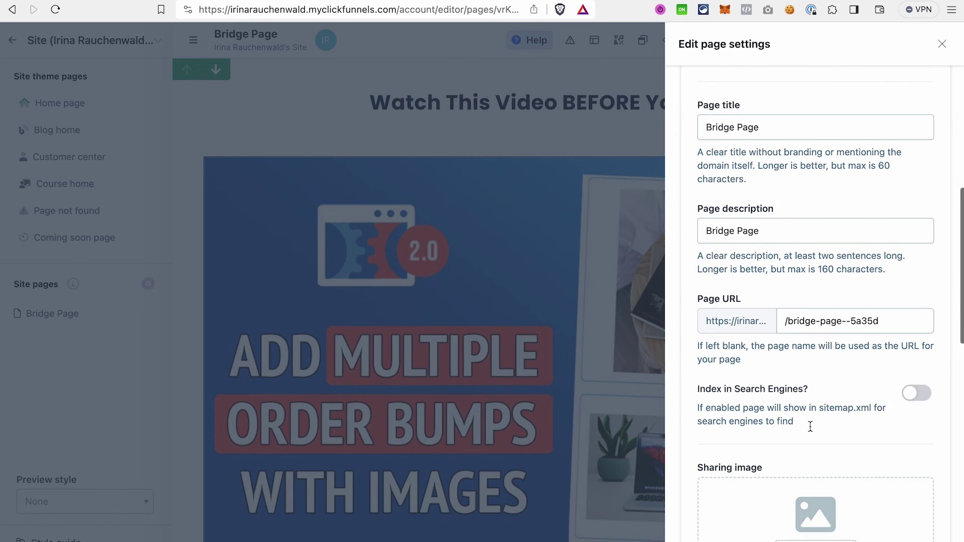
pyautogui.scroll(-12, 809, 426)
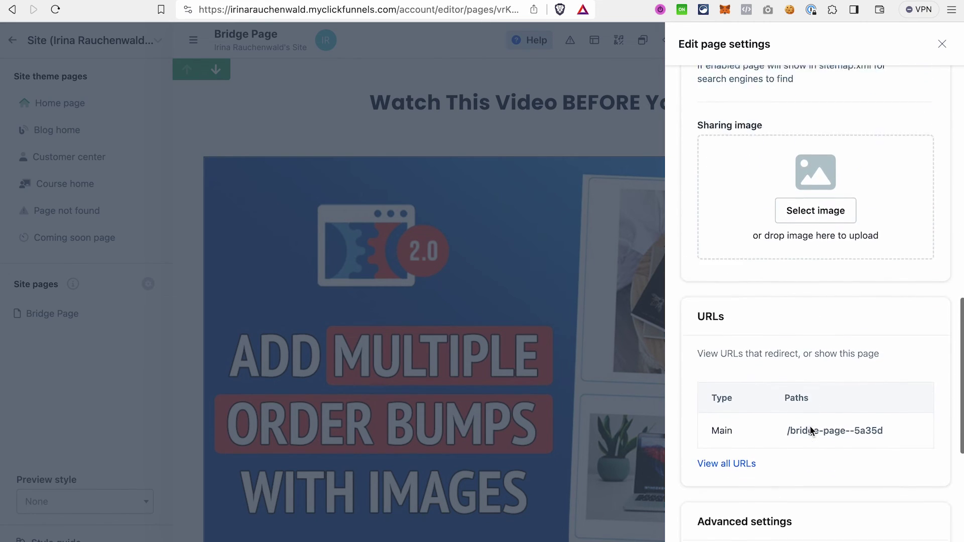
pyautogui.scroll(-1, 810, 426)
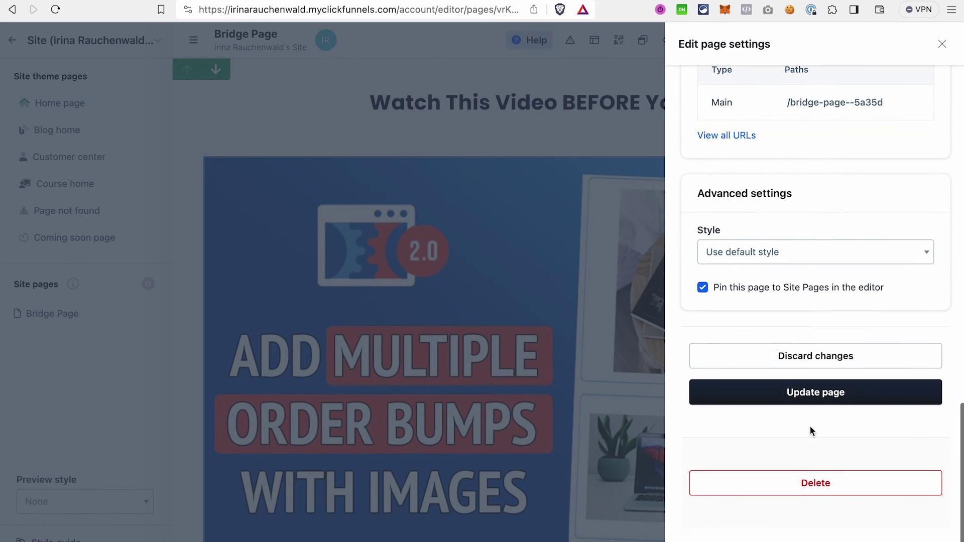
pyautogui.click(793, 482)
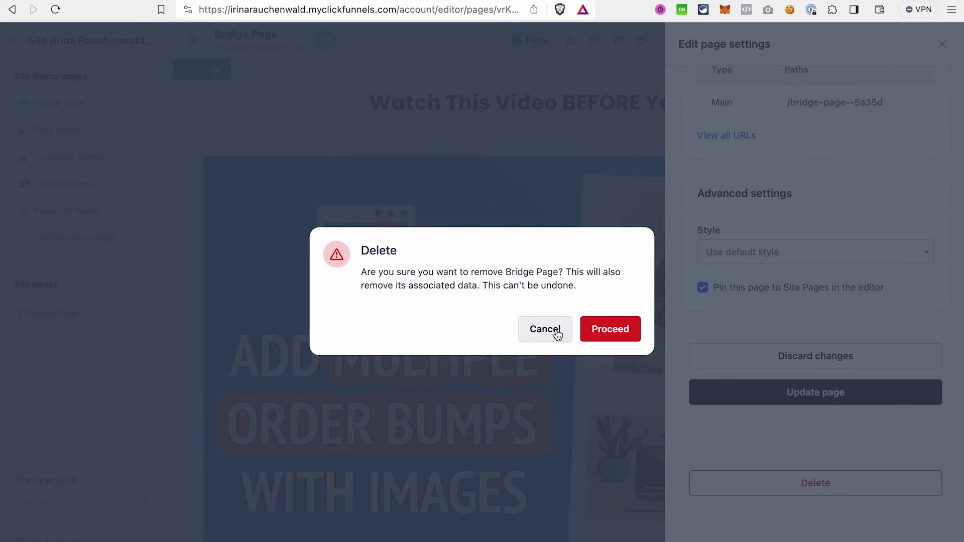
pyautogui.click(554, 329)
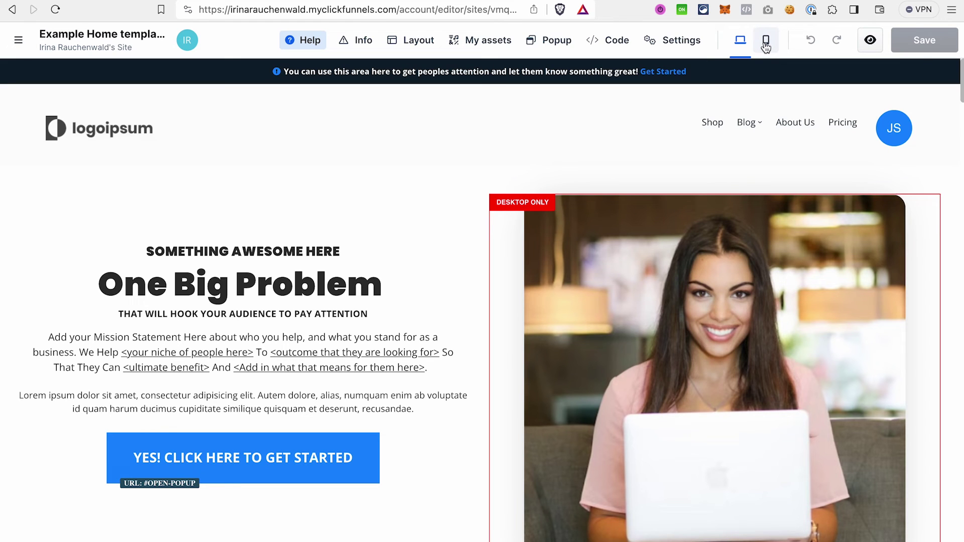
# - Switch the home page to the mobile layout preview and scroll through it
pyautogui.click(766, 47)
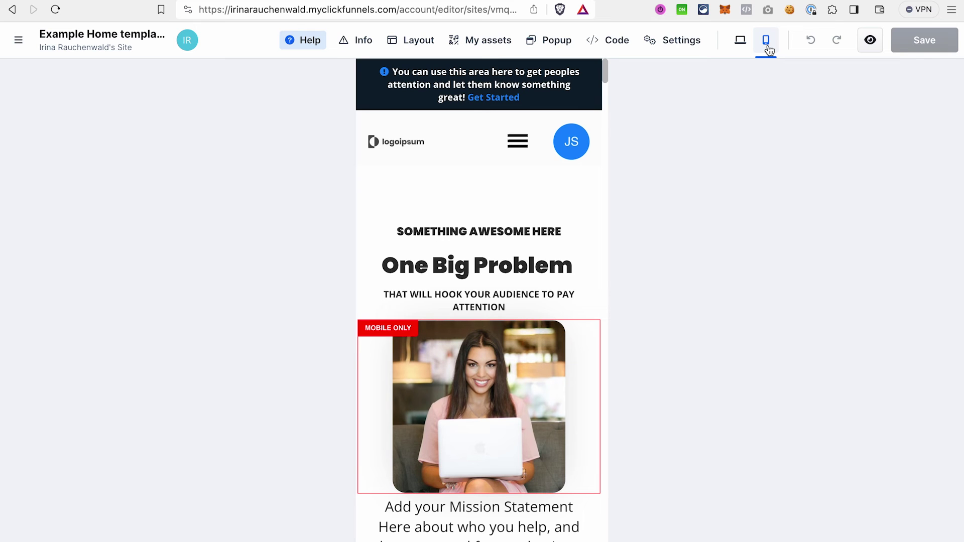
pyautogui.scroll(-15, 506, 264)
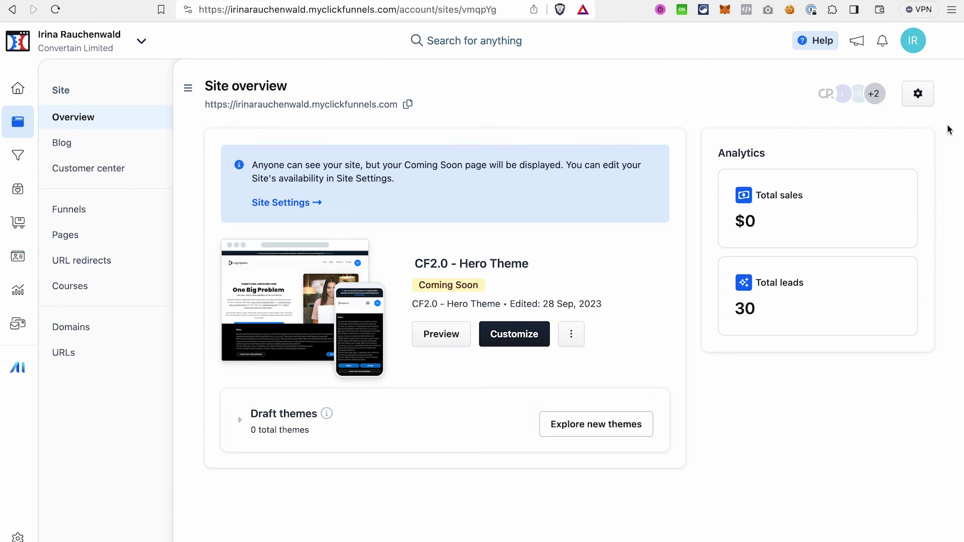
# - Open Site settings from the overview gear and scroll through the title, favicon and time zone options
pyautogui.click(917, 94)
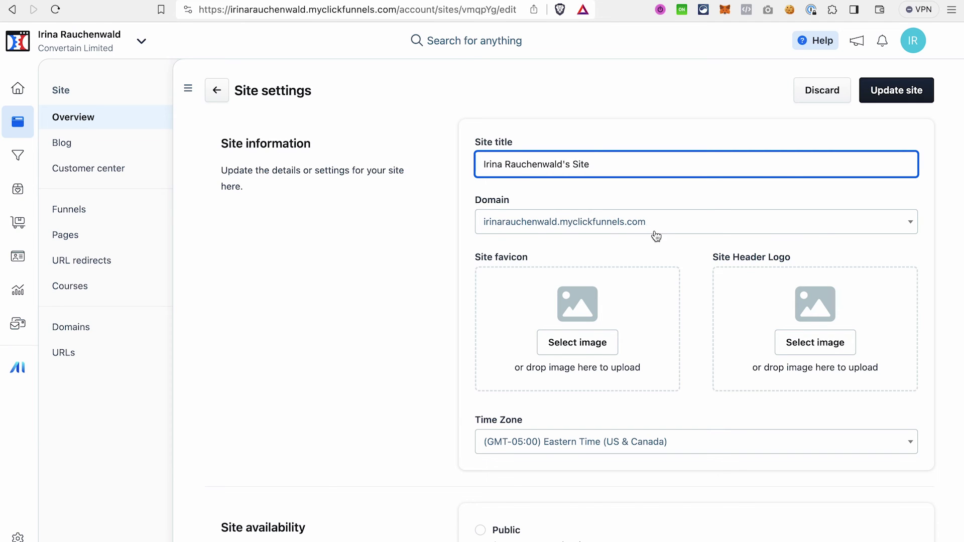
pyautogui.scroll(-2, 648, 251)
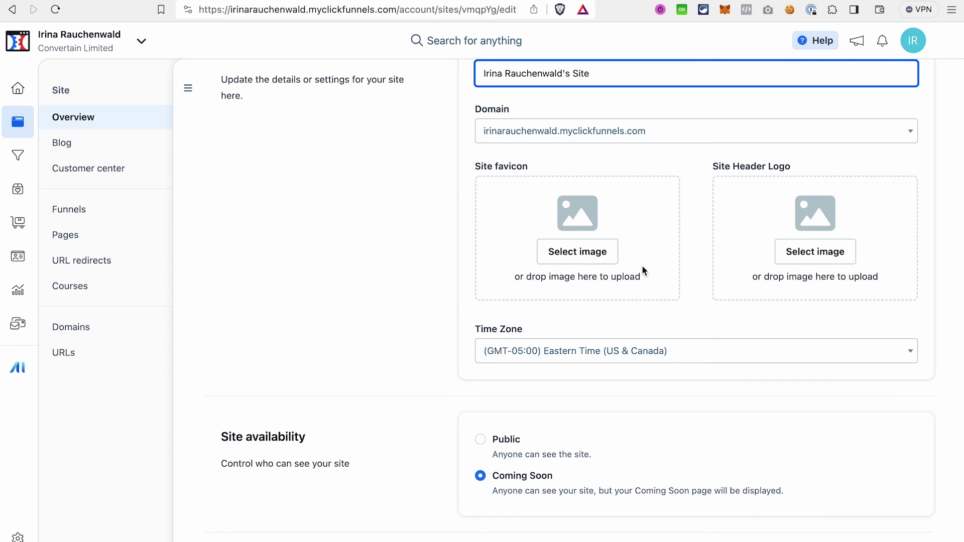
pyautogui.click(598, 261)
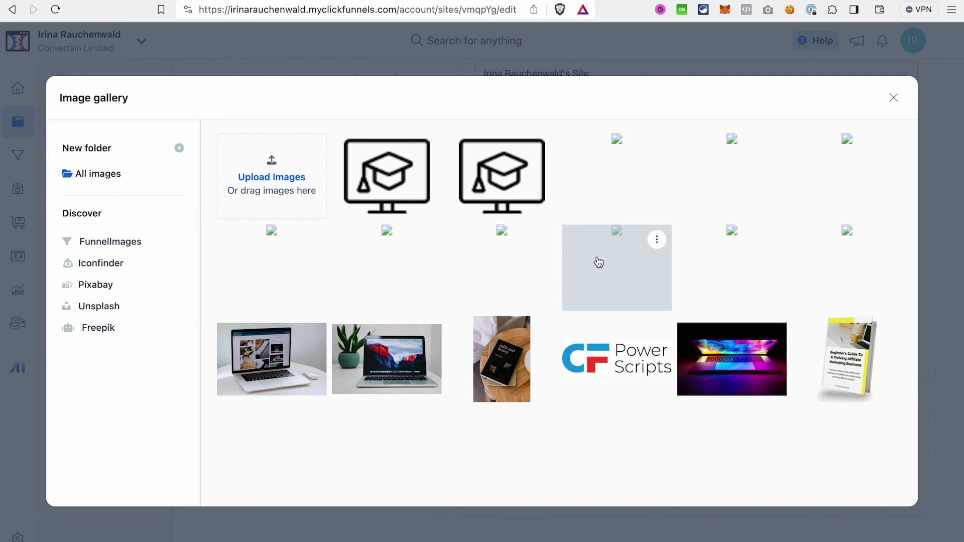
pyautogui.click(894, 99)
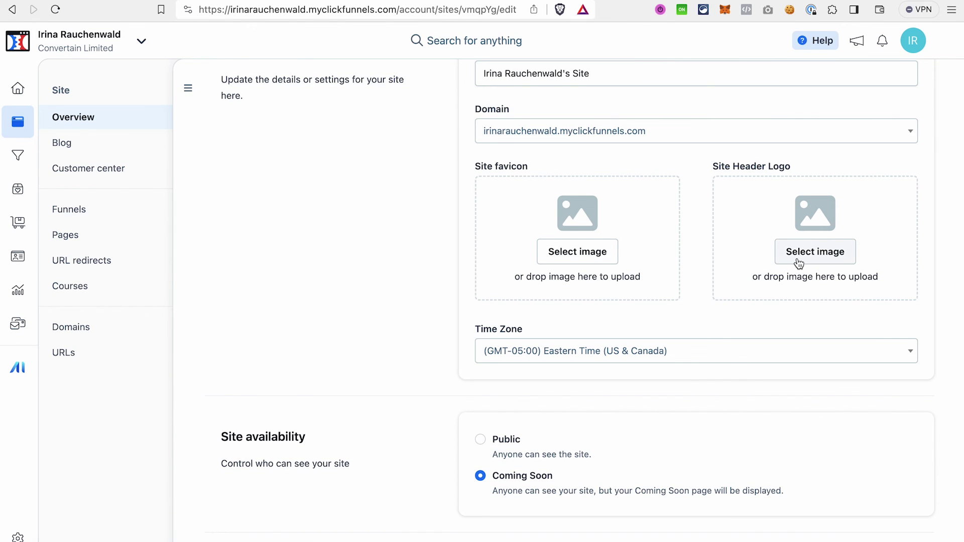
pyautogui.scroll(-1, 783, 271)
pyautogui.scroll(-10, 697, 297)
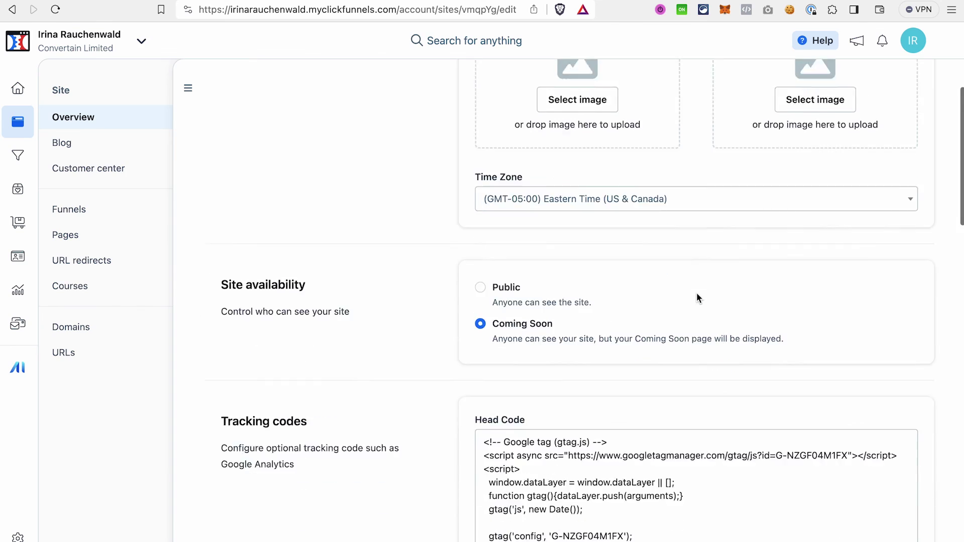
pyautogui.scroll(-14, 697, 293)
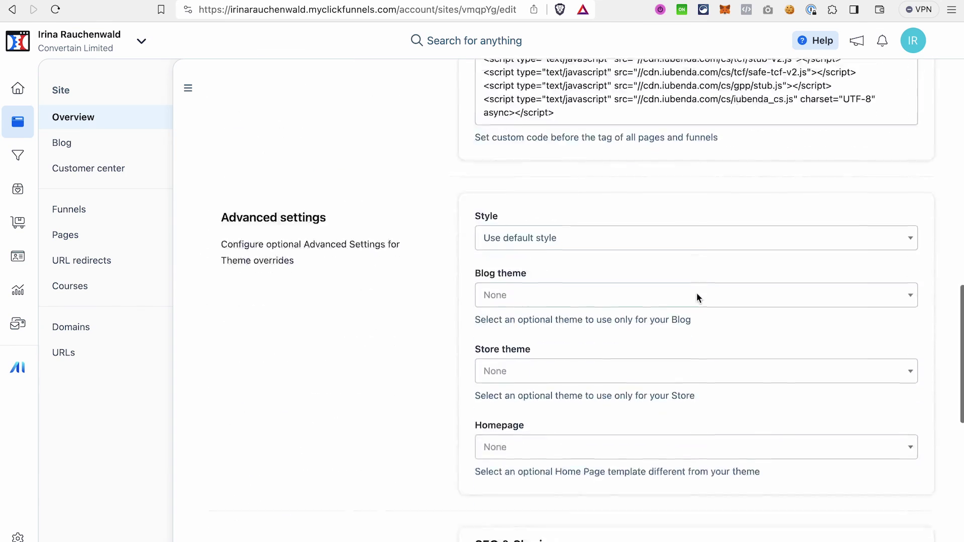
pyautogui.scroll(-6, 698, 298)
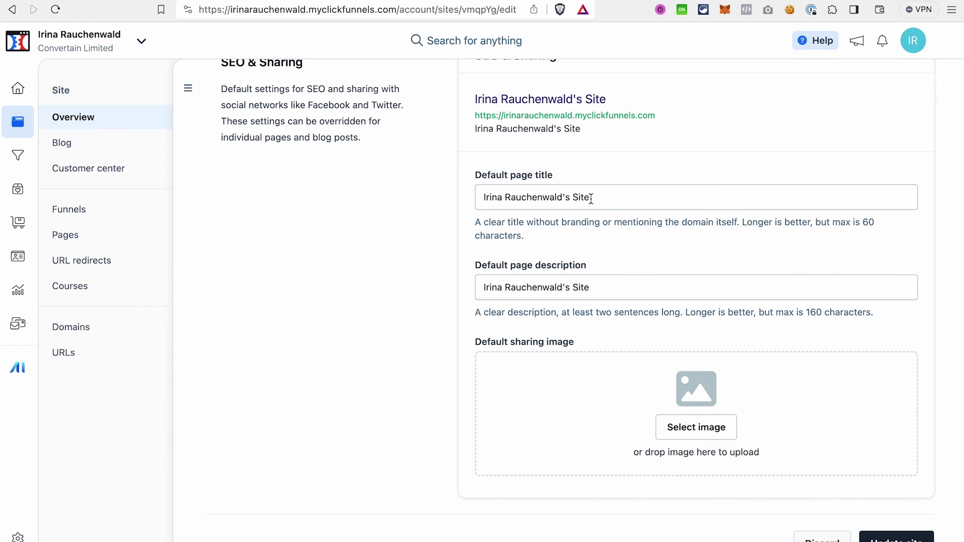
pyautogui.moveTo(480, 196); pyautogui.dragTo(596, 200)
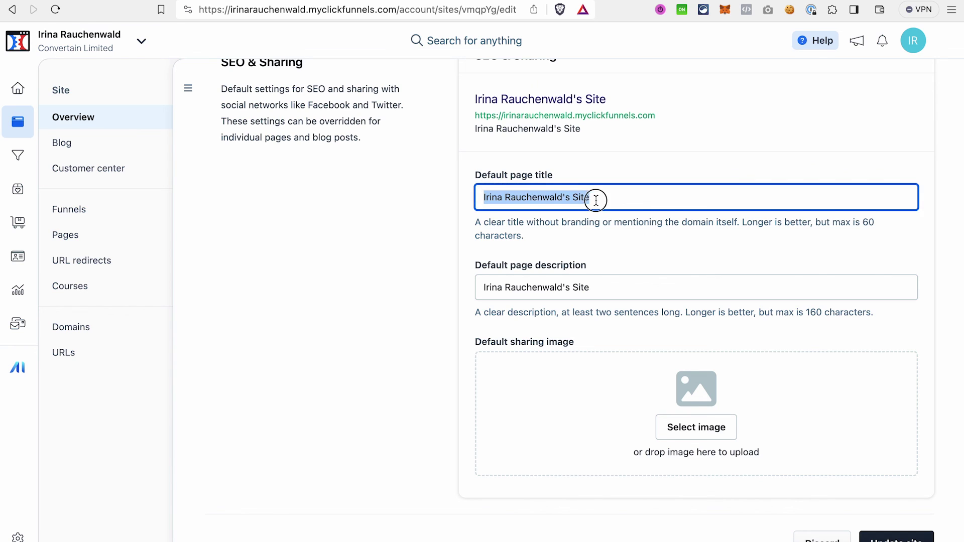
# - Leave the default page description unchanged and scroll back to the top of the site settings
pyautogui.moveTo(588, 287); pyautogui.dragTo(481, 287)
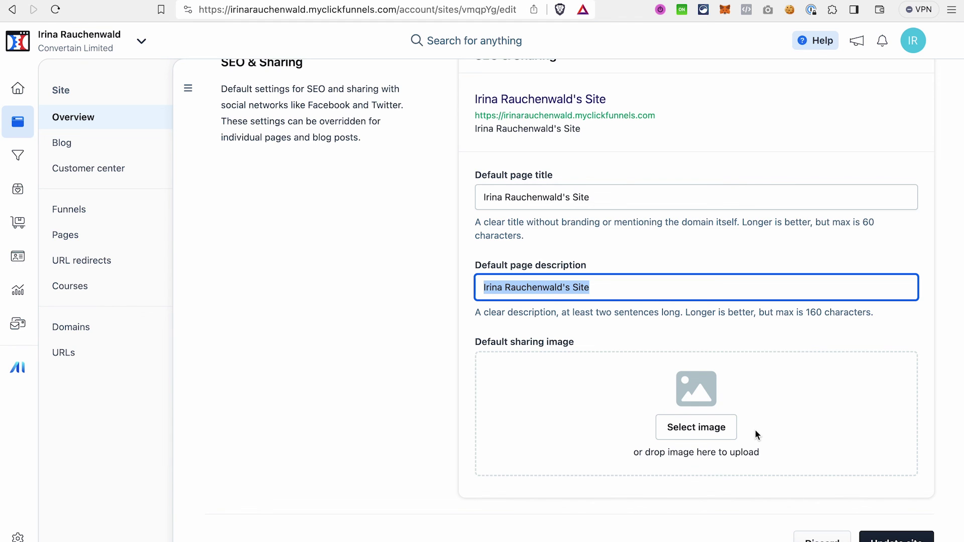
pyautogui.press('Tab')
pyautogui.press('Tab')
pyautogui.press('Tab')
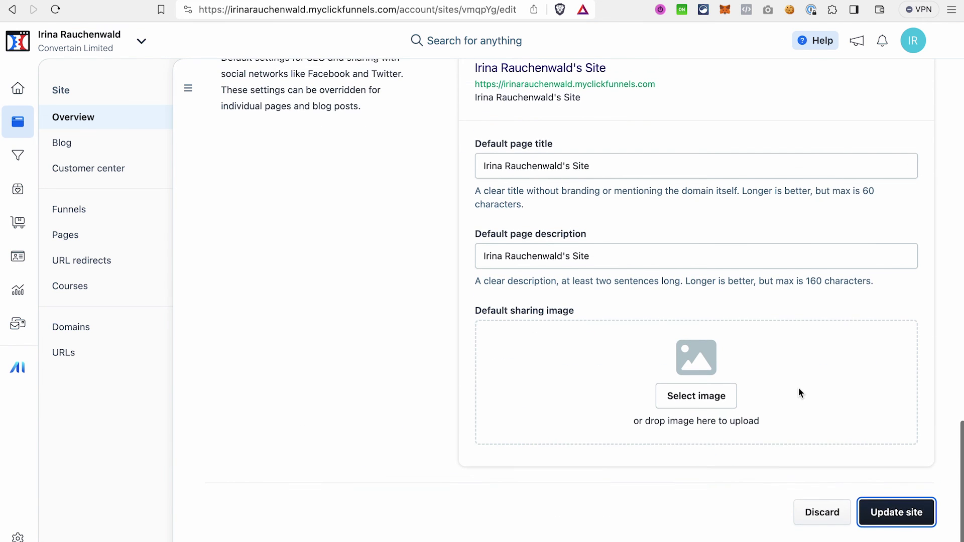
pyautogui.scroll(20, 799, 392)
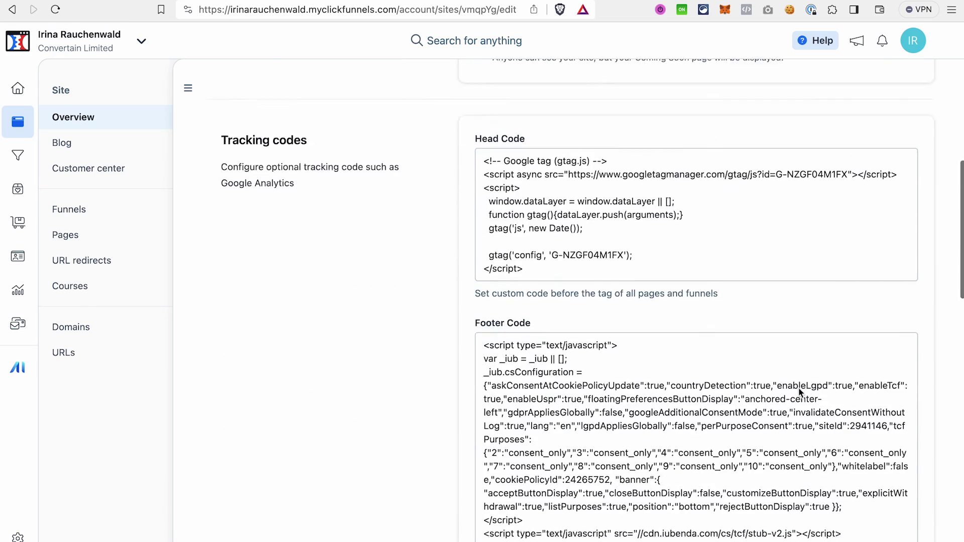
pyautogui.scroll(3, 799, 392)
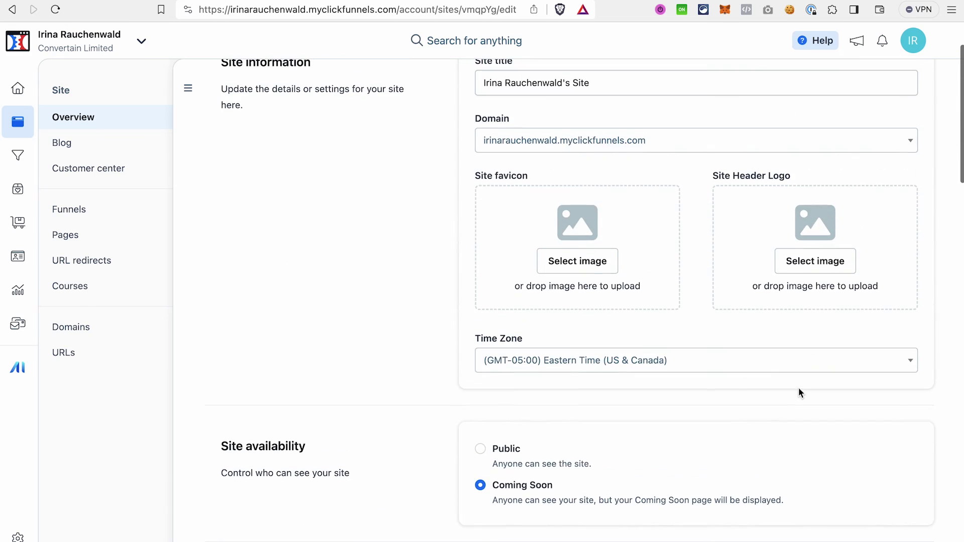